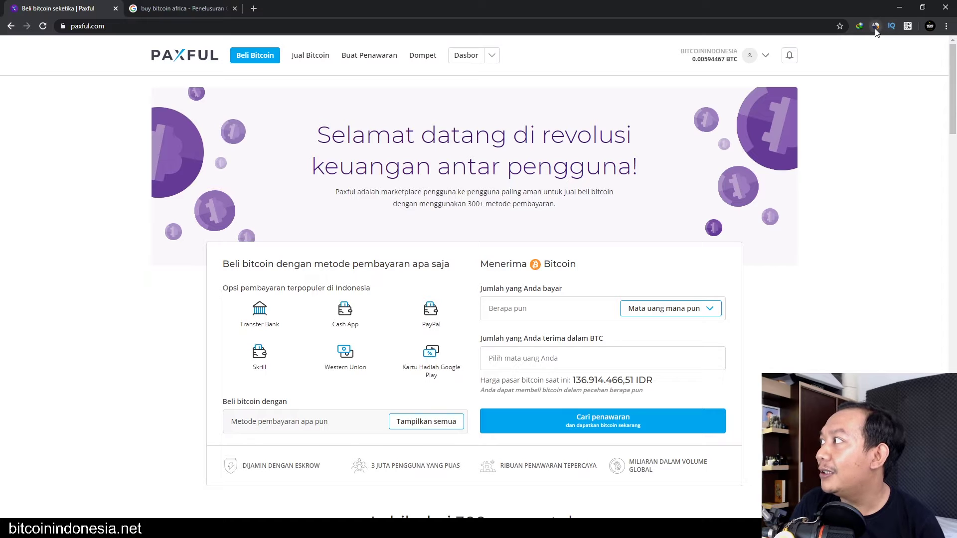
# Check the SimilarWeb traffic statistics for paxful.com and look over the homepage's options for buying and selling bitcoin.
pyautogui.click(875, 26)
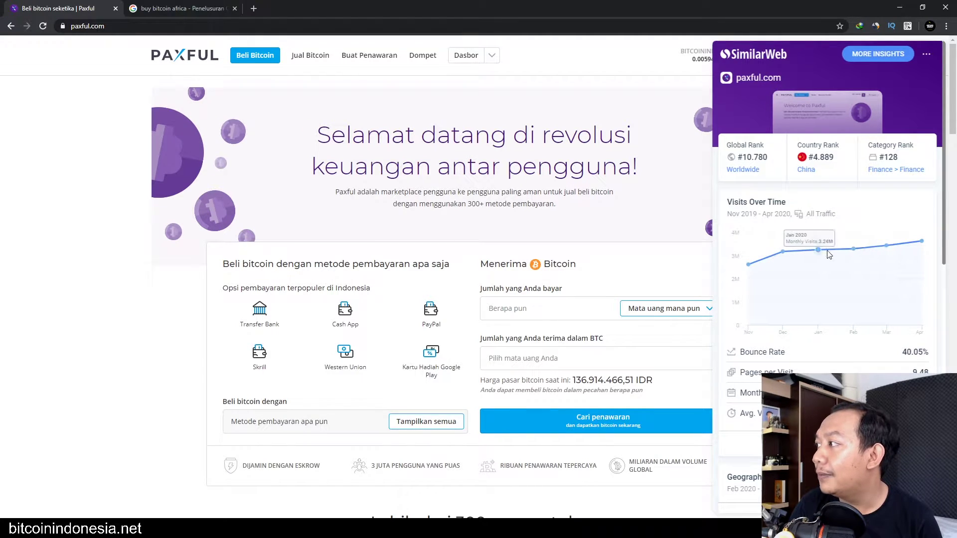
pyautogui.click(666, 234)
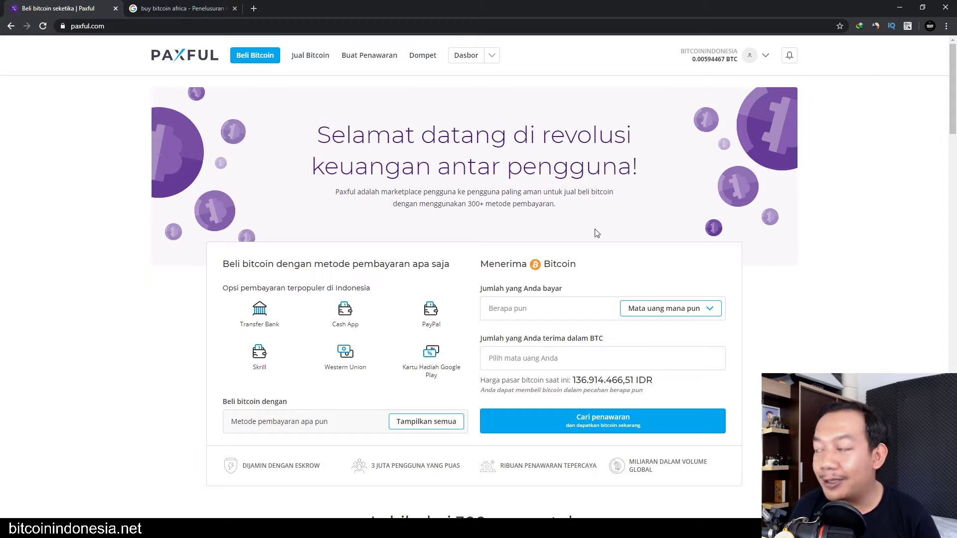
pyautogui.scroll(-1, 633, 299)
pyautogui.scroll(-4, 563, 329)
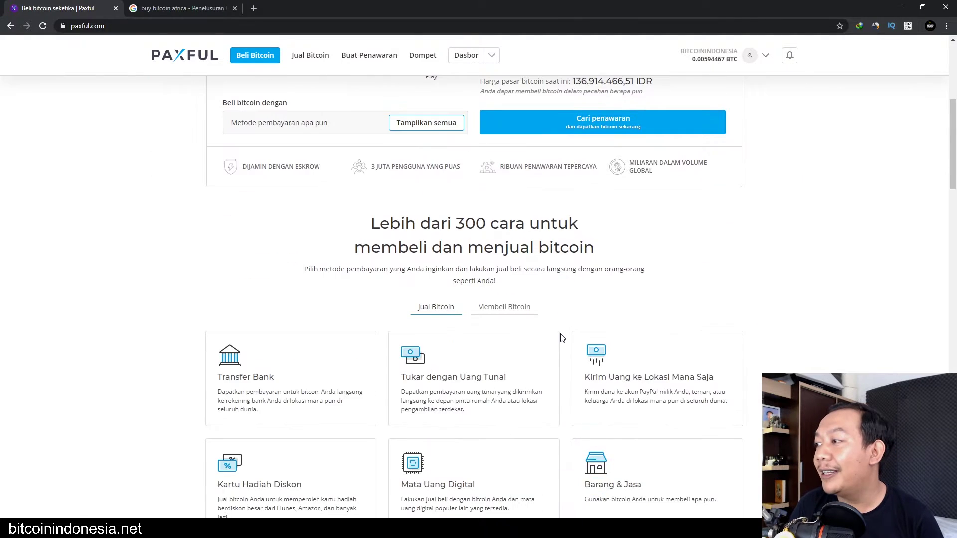
pyautogui.scroll(3, 464, 344)
pyautogui.scroll(2, 464, 344)
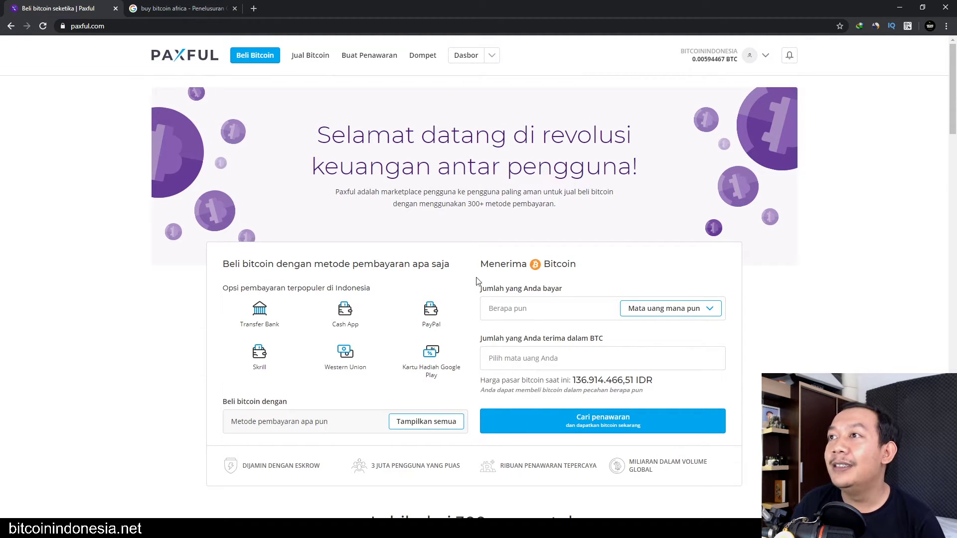
pyautogui.scroll(-5, 647, 139)
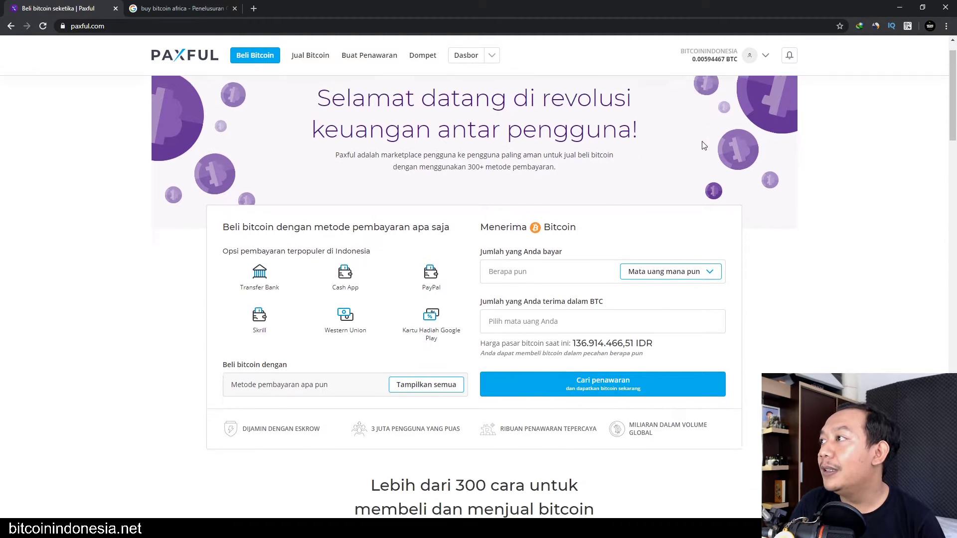
pyautogui.scroll(5, 448, 199)
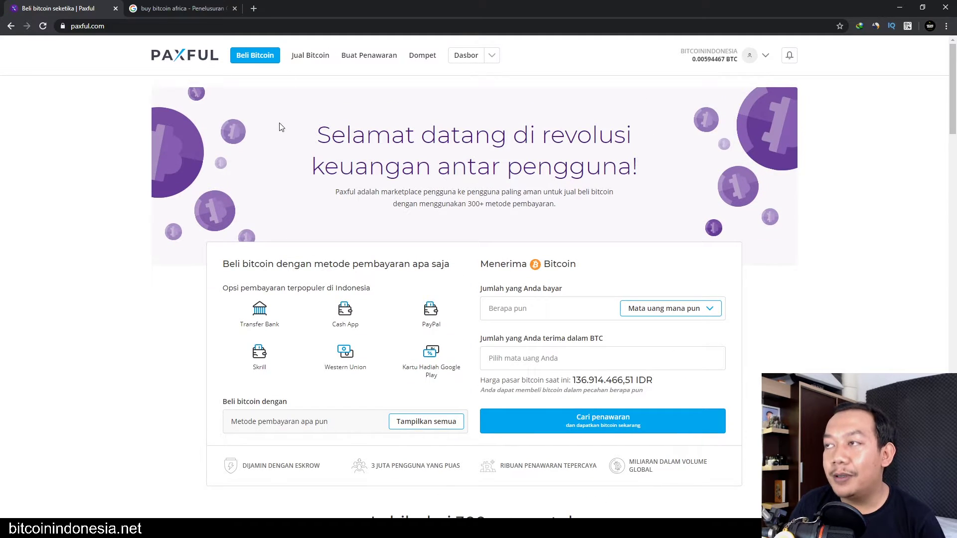
# Open the Beli Bitcoin page and examine the sellers, payment methods and rates in the offers for Indonesia.
pyautogui.click(257, 62)
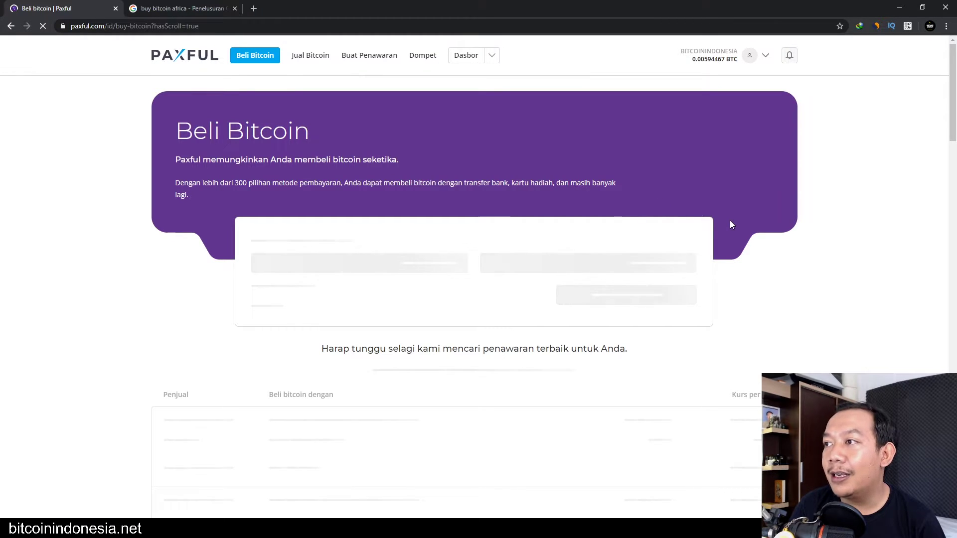
pyautogui.scroll(-15, 298, 188)
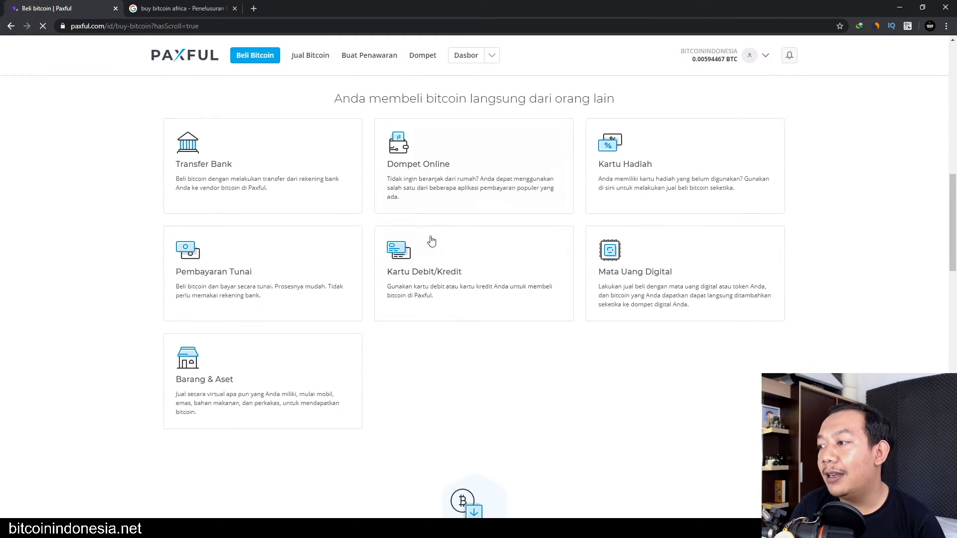
pyautogui.scroll(15, 524, 318)
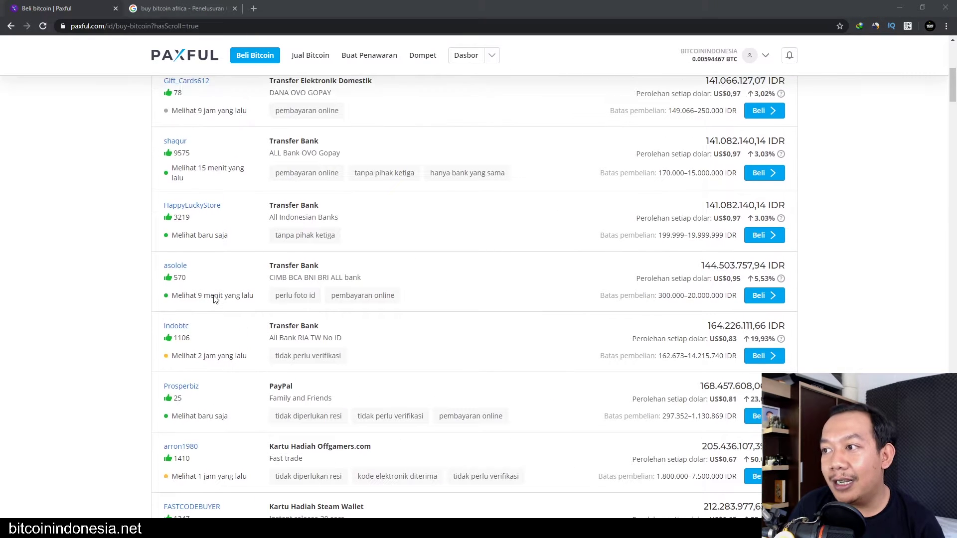
pyautogui.scroll(1, 215, 298)
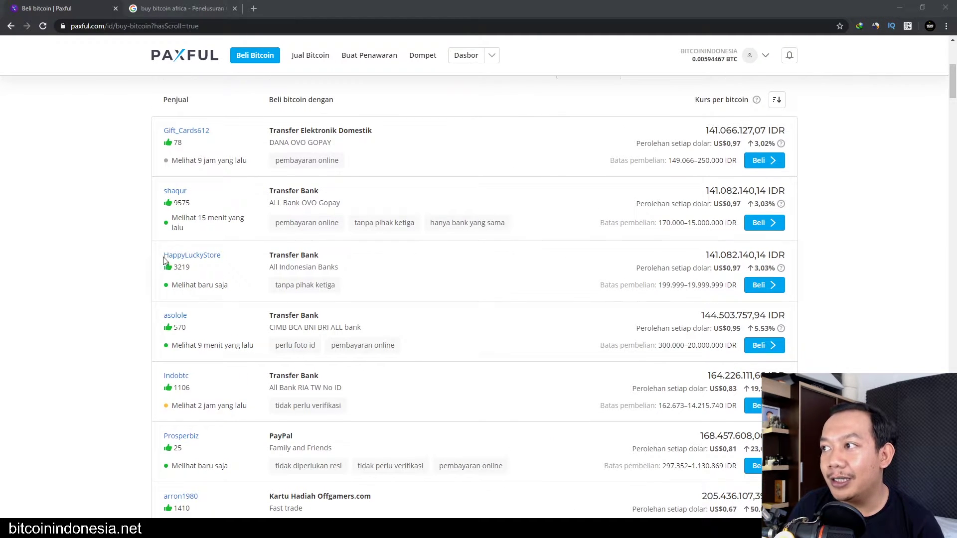
pyautogui.scroll(2, 299, 281)
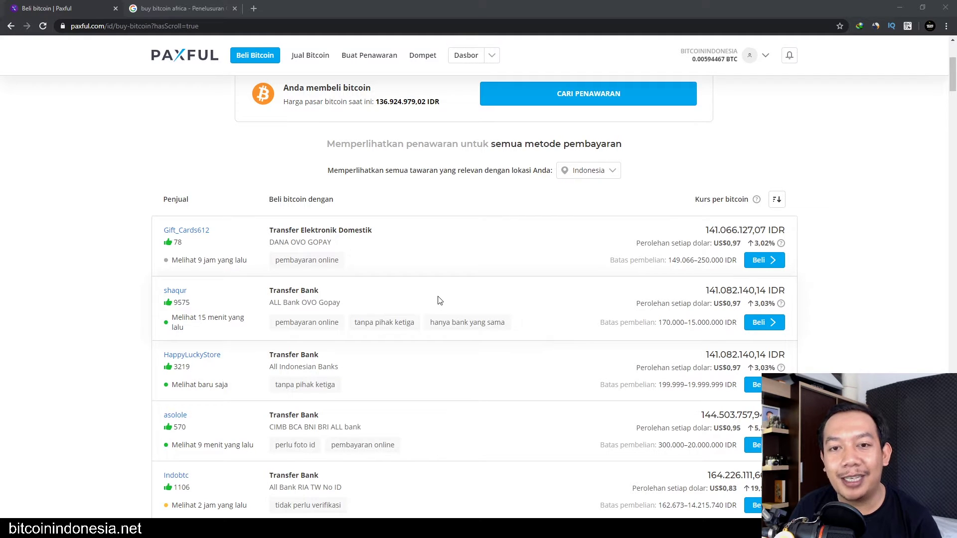
pyautogui.scroll(1, 164, 284)
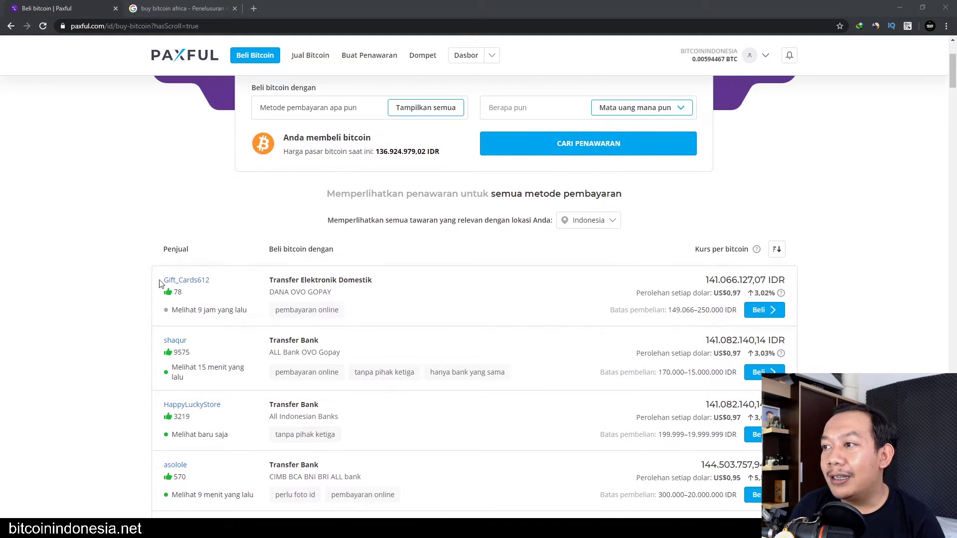
pyautogui.scroll(-2, 405, 299)
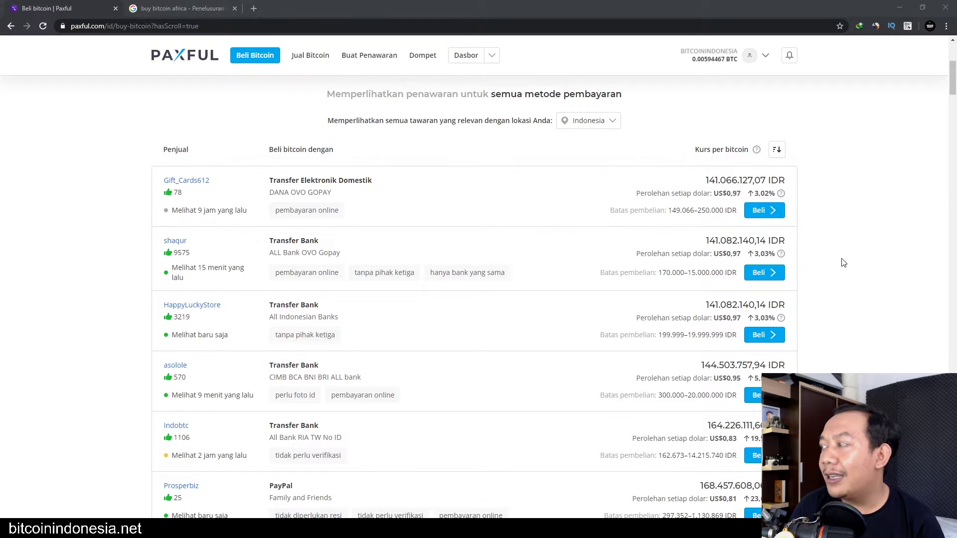
pyautogui.scroll(-2, 372, 231)
pyautogui.scroll(2, 371, 231)
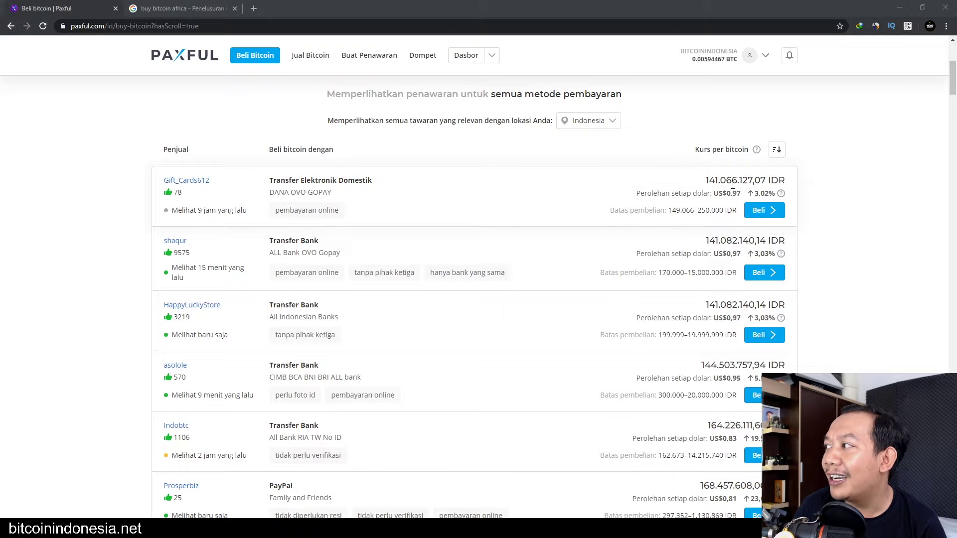
pyautogui.click(200, 8)
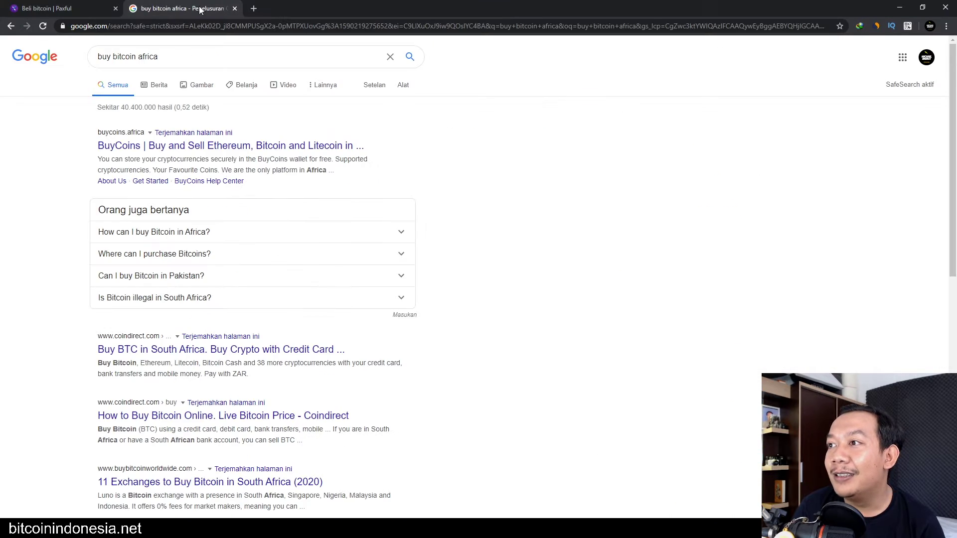
pyautogui.click(44, 6)
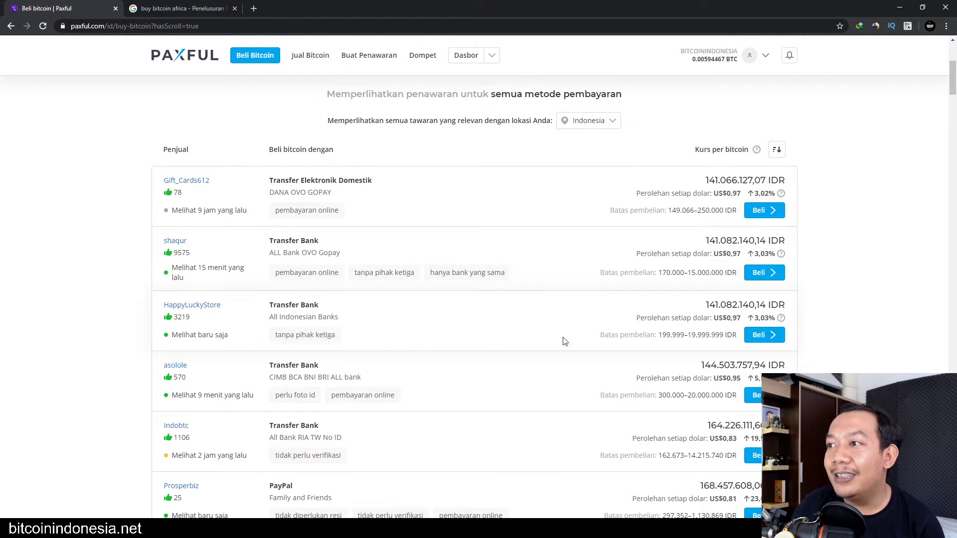
# Compare how recently each seller in the offer list was last active, highlighting the last-seen times.
pyautogui.moveTo(172, 210); pyautogui.dragTo(214, 209)
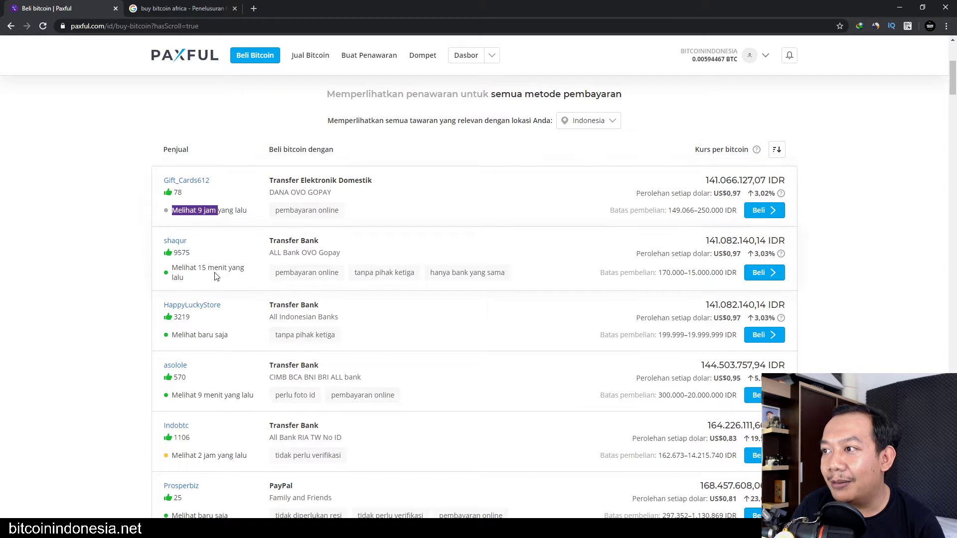
pyautogui.moveTo(197, 268); pyautogui.dragTo(241, 270)
pyautogui.moveTo(198, 338); pyautogui.dragTo(215, 338)
pyautogui.moveTo(197, 395); pyautogui.dragTo(220, 395)
pyautogui.scroll(-2, 130, 391)
pyautogui.click(214, 357)
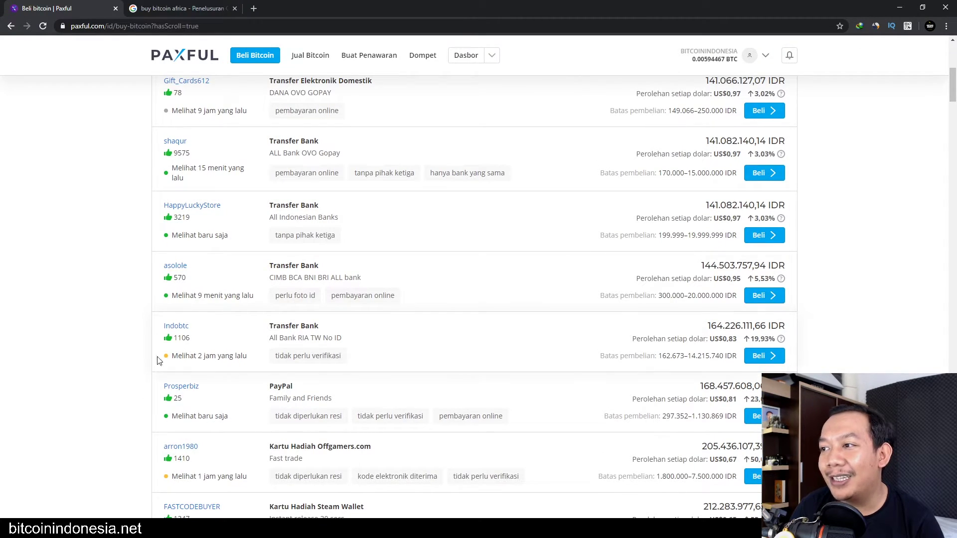
pyautogui.scroll(6, 148, 360)
pyautogui.scroll(1, 124, 331)
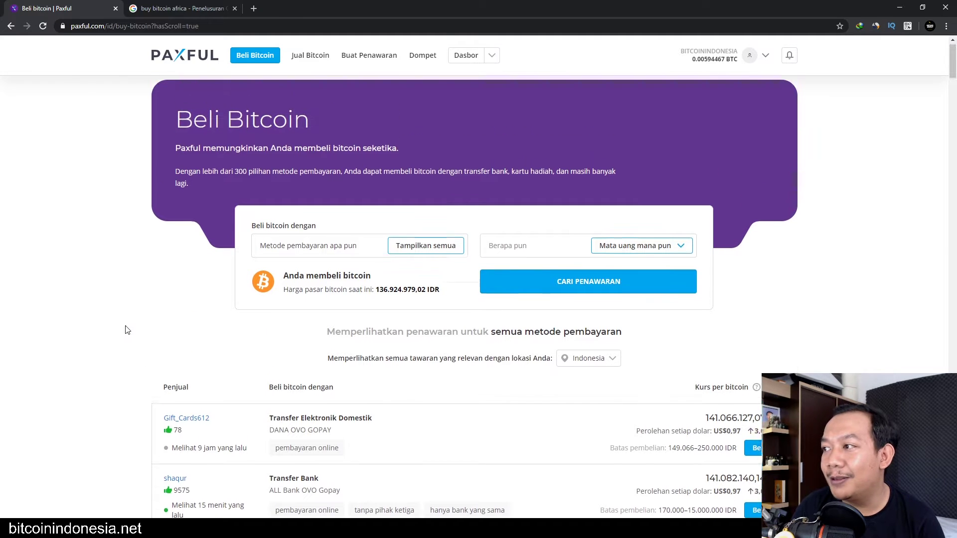
# Browse further offers and view the country choices in the location filter without changing it from Indonesia.
pyautogui.scroll(-4, 145, 336)
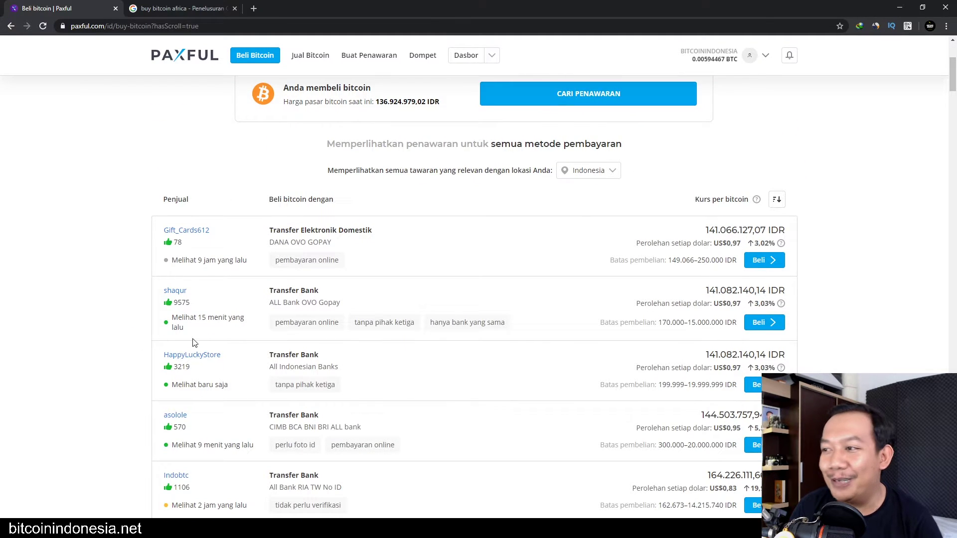
pyautogui.scroll(-3, 210, 352)
pyautogui.scroll(-4, 247, 360)
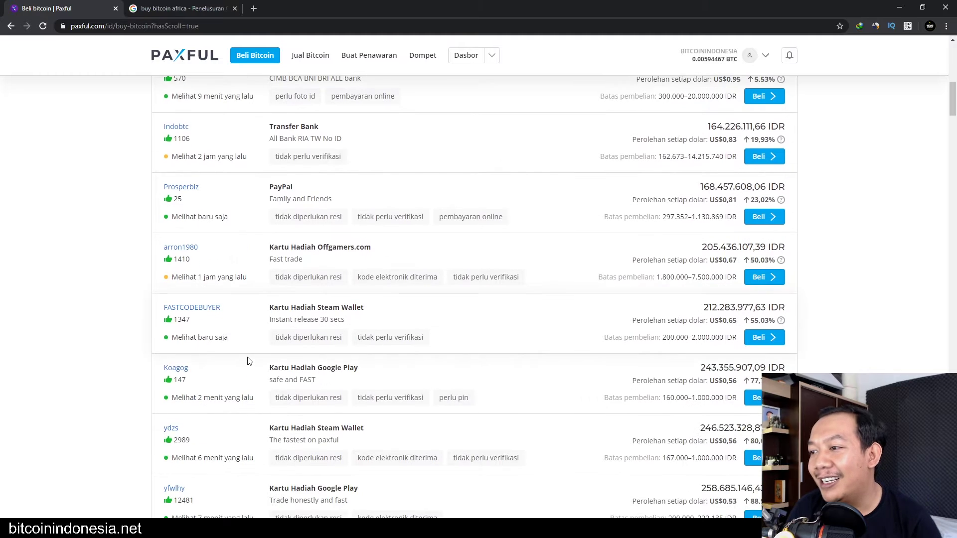
pyautogui.scroll(7, 225, 362)
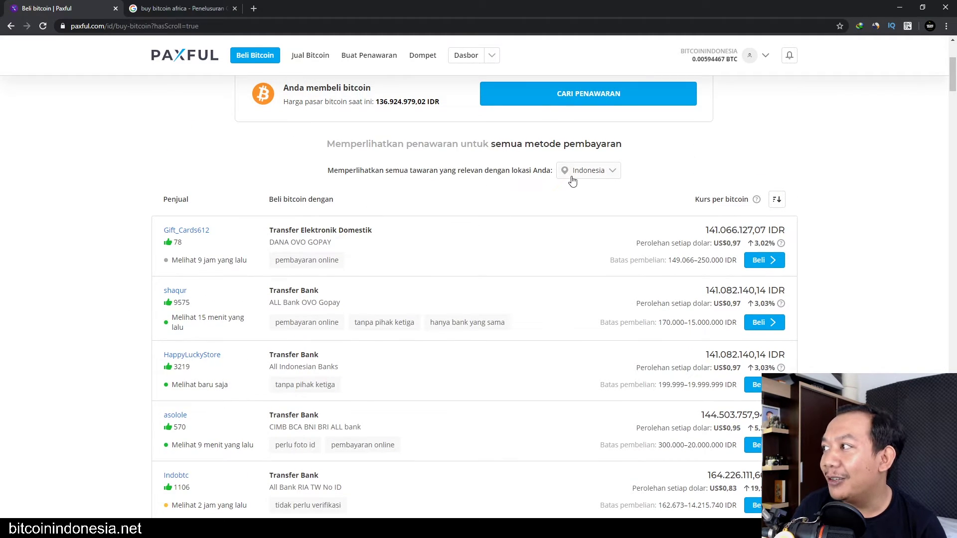
pyautogui.click(585, 182)
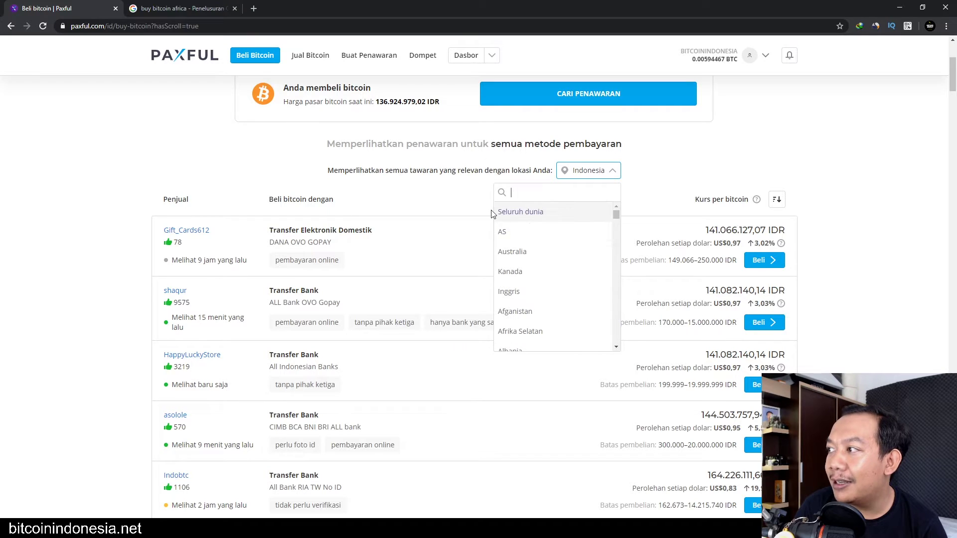
pyautogui.click(465, 193)
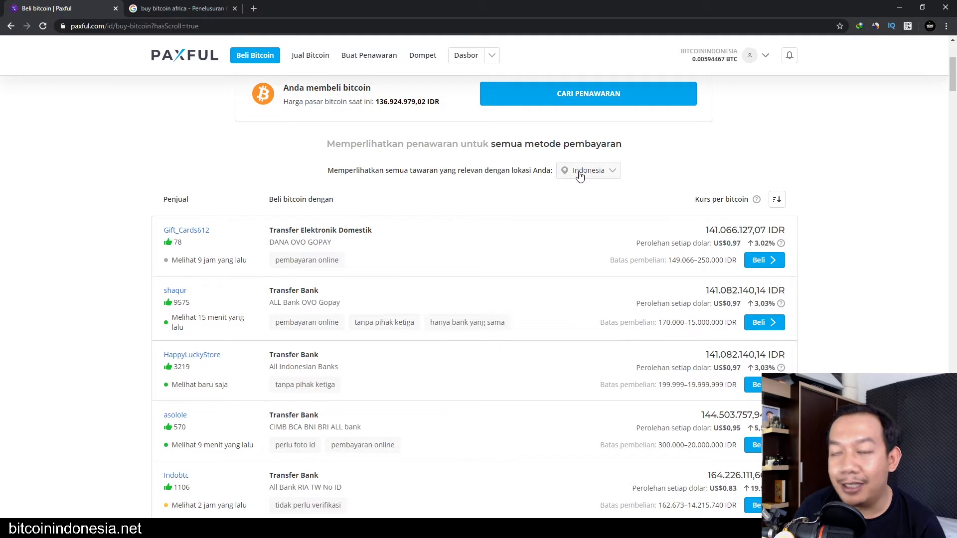
pyautogui.scroll(-1, 419, 245)
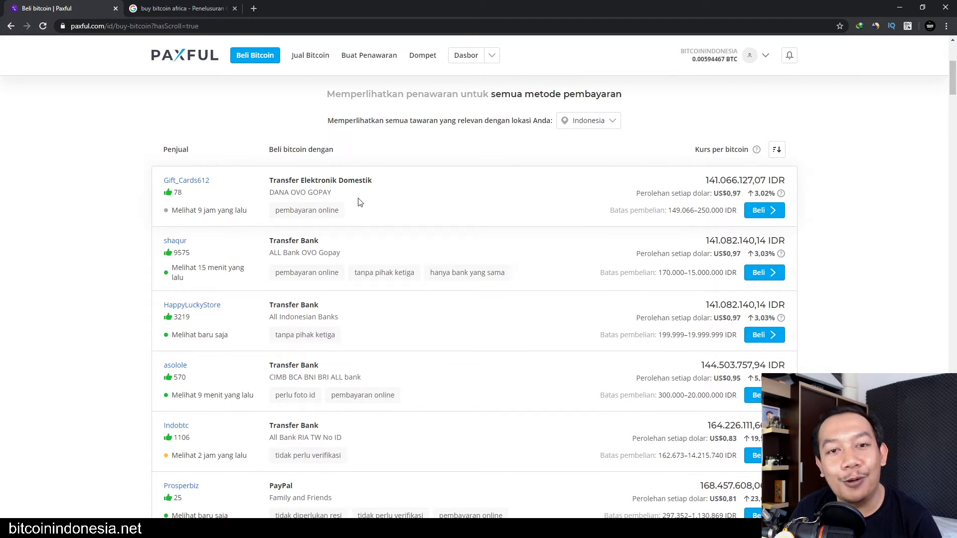
pyautogui.scroll(-1, 448, 233)
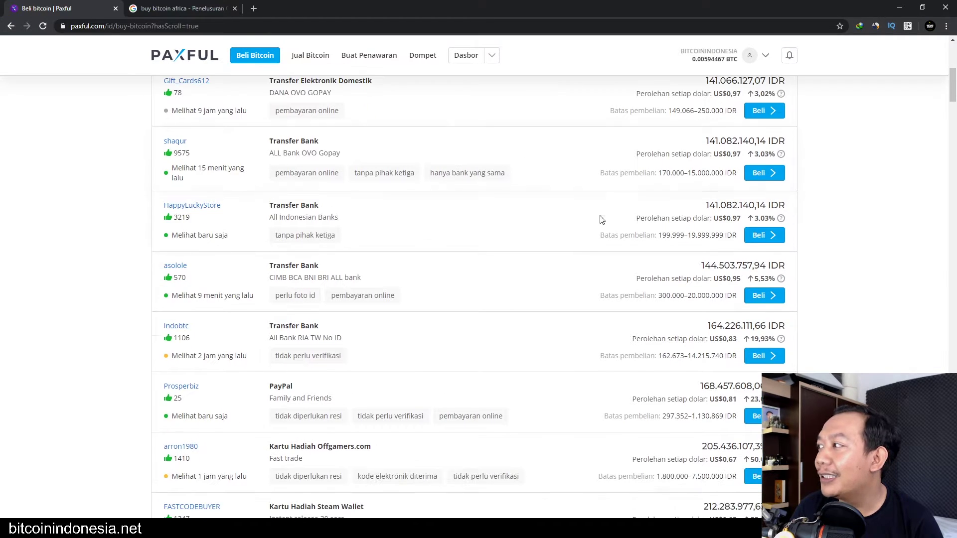
pyautogui.scroll(-2, 367, 235)
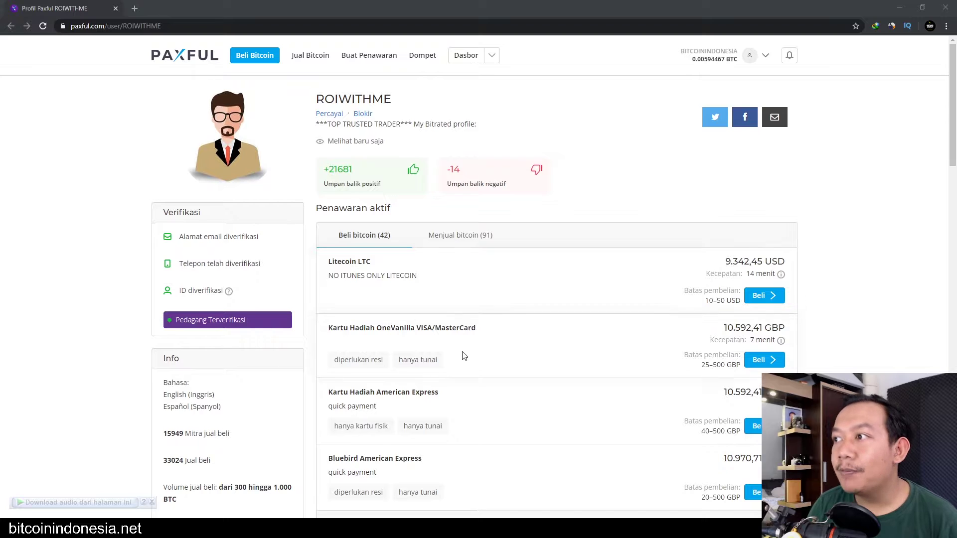
# Examine the trusted trader's profile, covering the positive and negative feedback, verification status, trading info and active offers.
pyautogui.scroll(-1, 462, 357)
pyautogui.scroll(1, 462, 357)
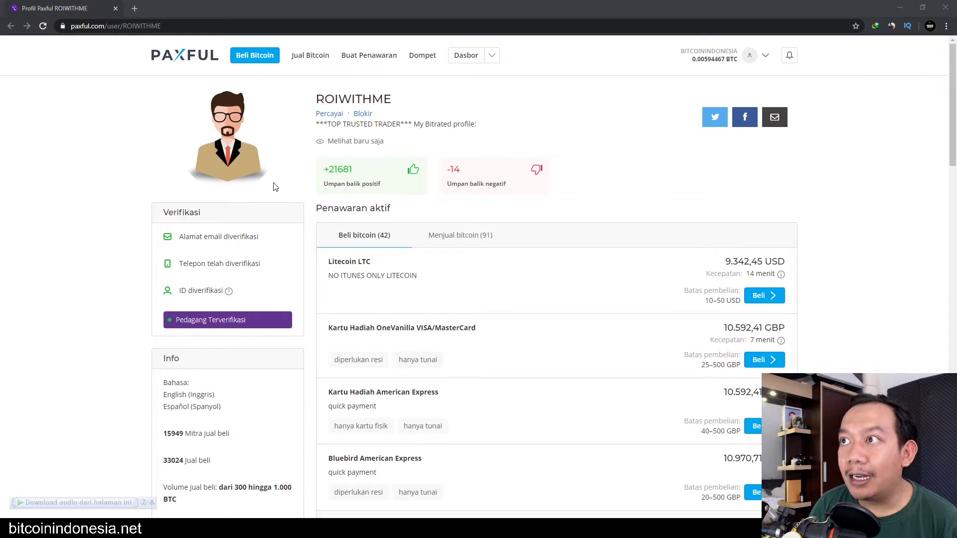
pyautogui.scroll(-4, 355, 188)
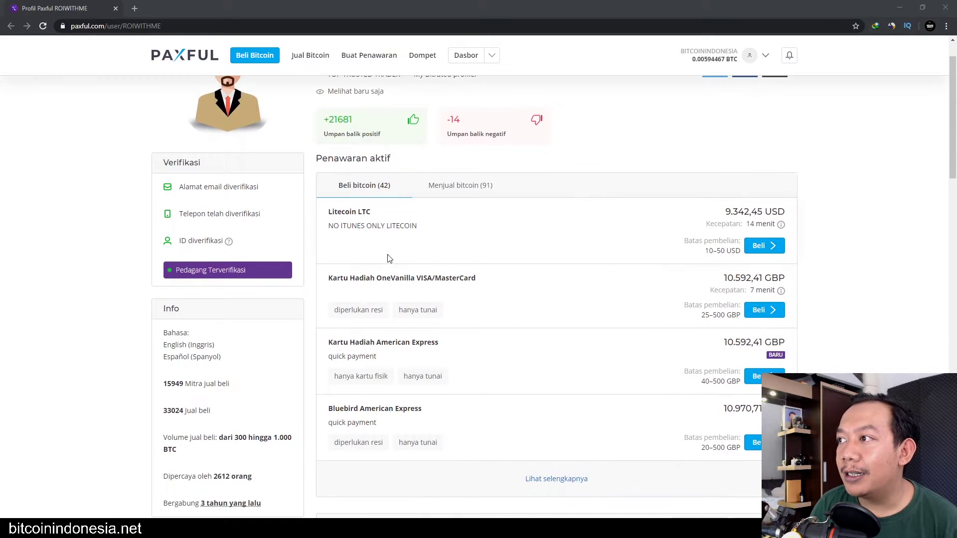
pyautogui.scroll(4, 350, 282)
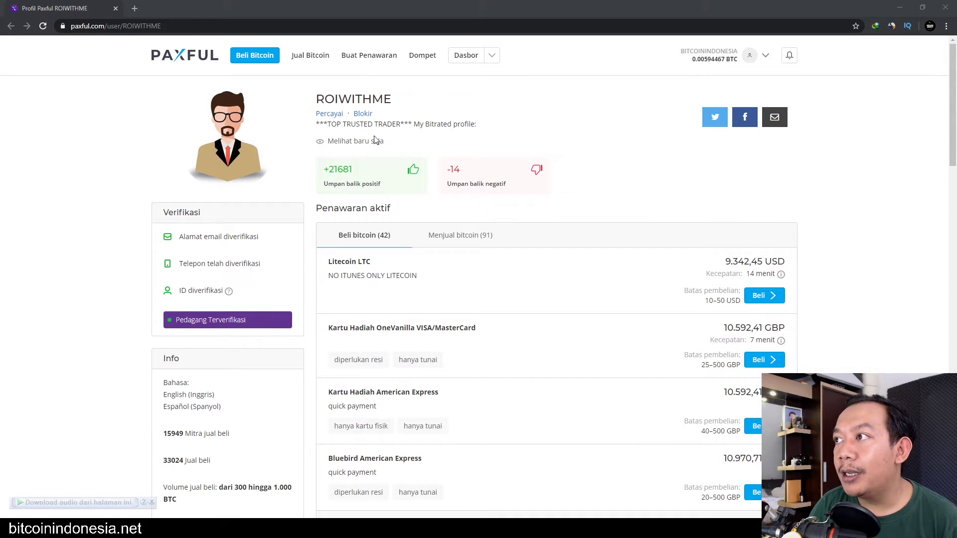
pyautogui.scroll(-1, 269, 172)
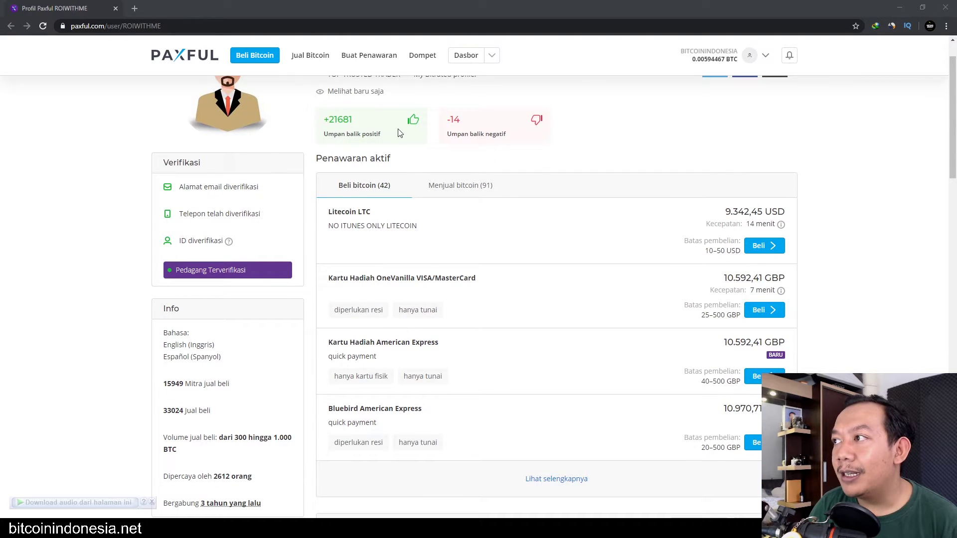
pyautogui.moveTo(330, 120); pyautogui.dragTo(350, 120)
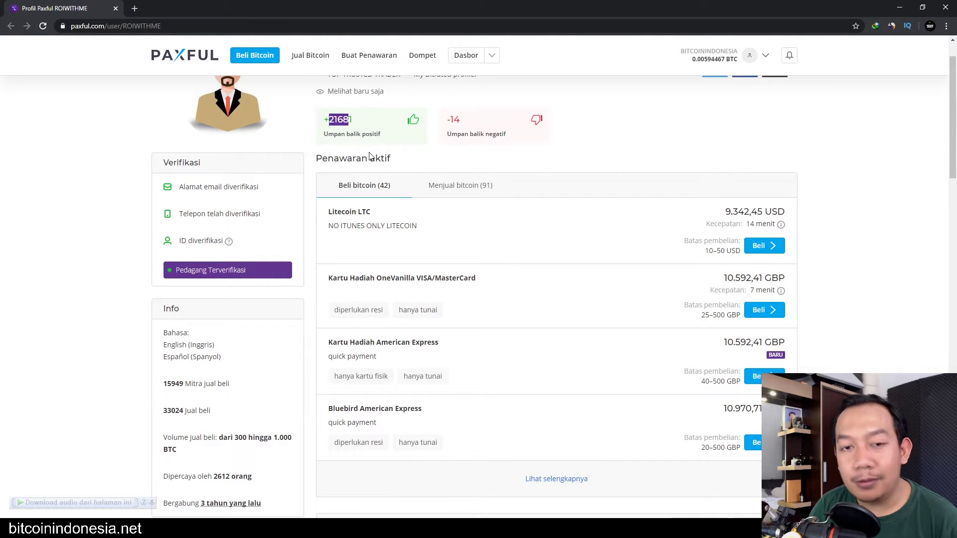
pyautogui.click(378, 144)
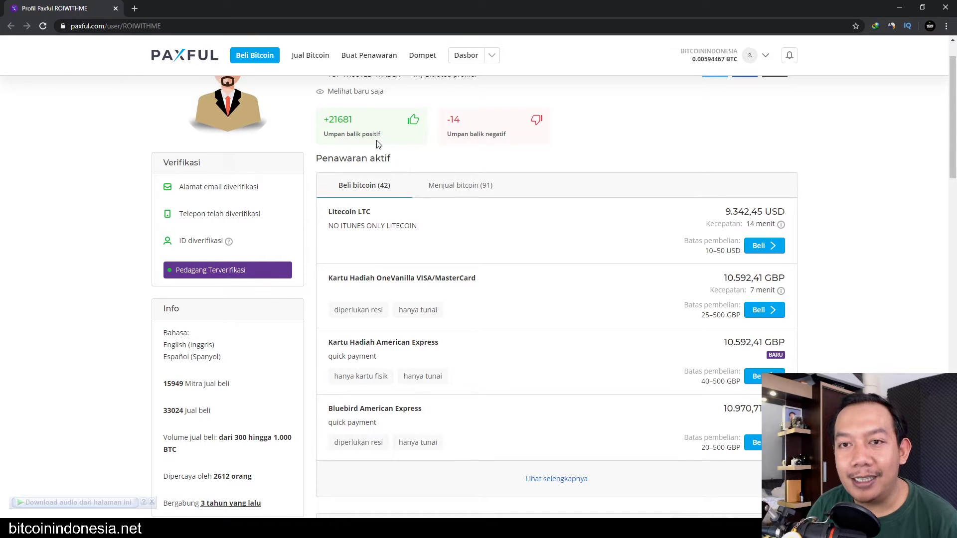
pyautogui.scroll(1, 377, 144)
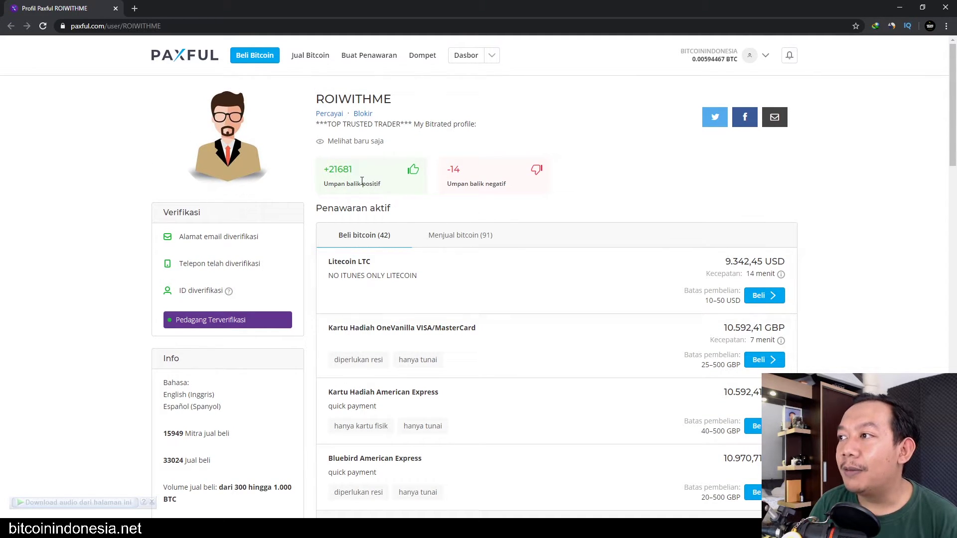
pyautogui.scroll(-3, 598, 277)
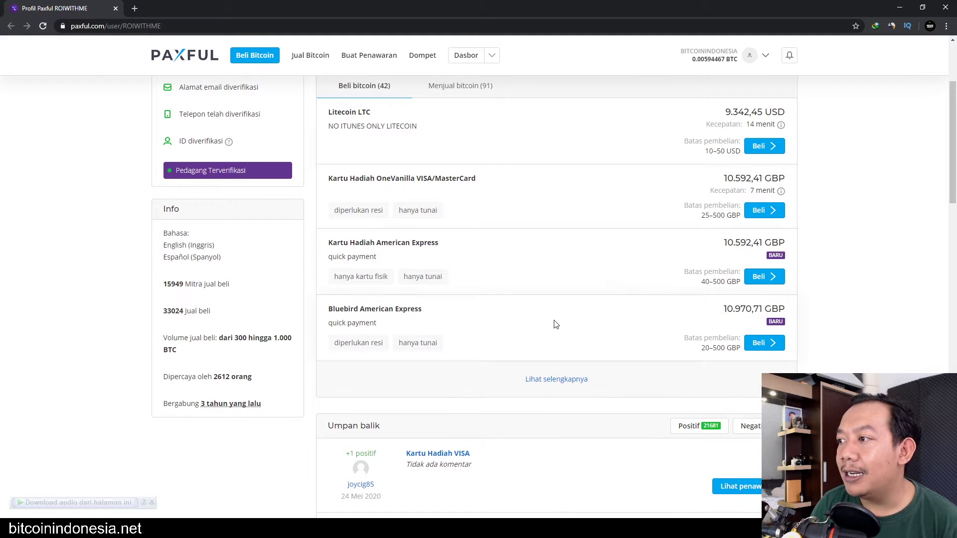
# Compare the trader's active offers under Beli bitcoin and Menjual bitcoin, including their payment methods, rates and limits.
pyautogui.scroll(2, 459, 210)
pyautogui.click(461, 187)
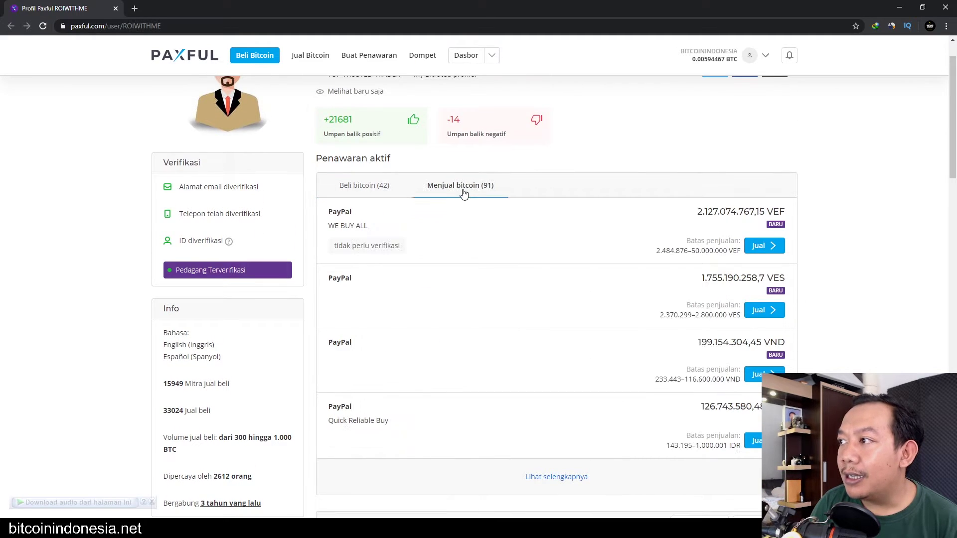
pyautogui.click(352, 197)
pyautogui.scroll(-3, 456, 260)
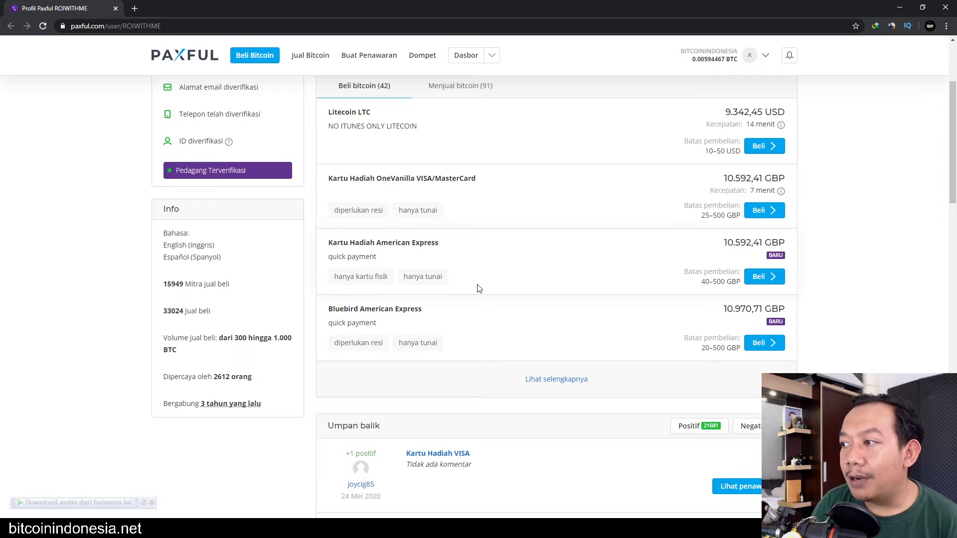
pyautogui.scroll(-1, 503, 303)
pyautogui.scroll(5, 505, 304)
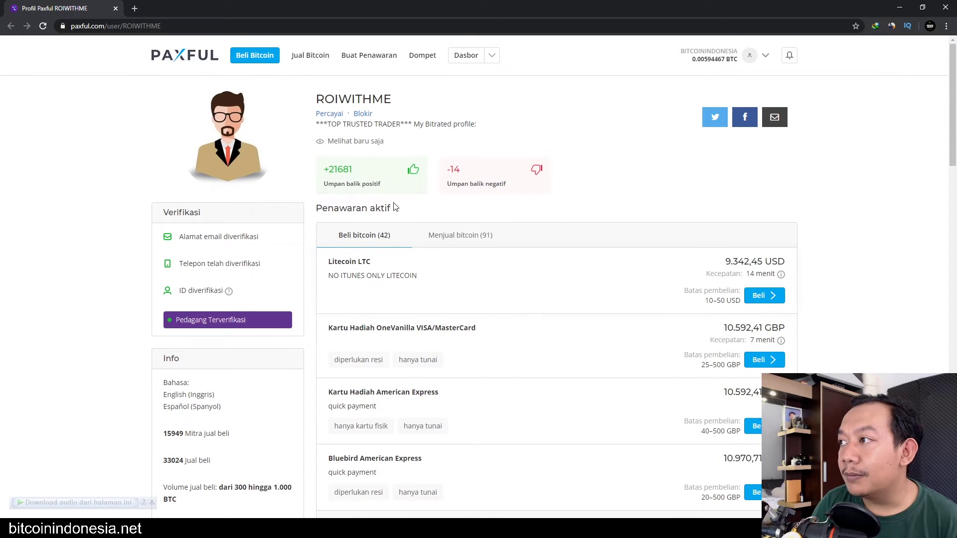
pyautogui.click(441, 238)
pyautogui.scroll(-4, 547, 294)
pyautogui.scroll(4, 534, 297)
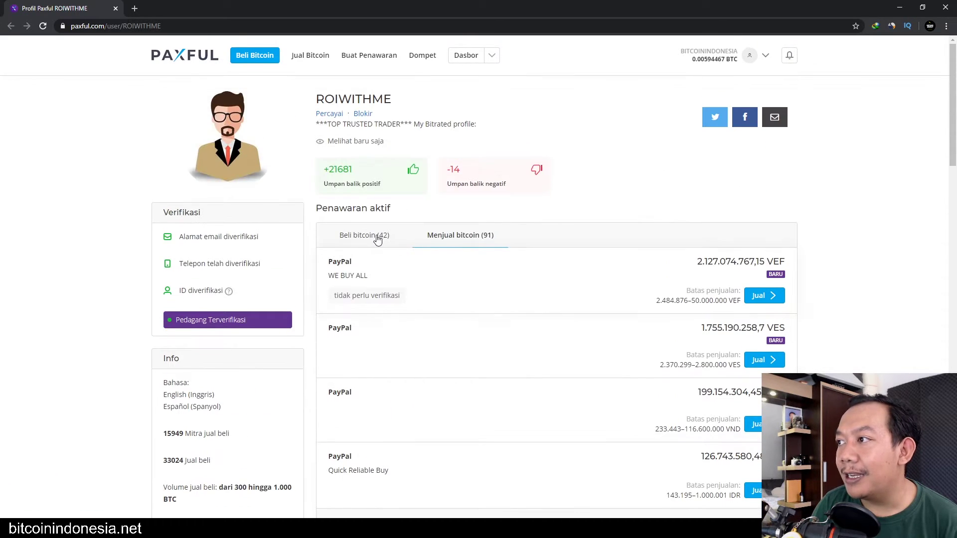
pyautogui.click(387, 240)
pyautogui.click(450, 239)
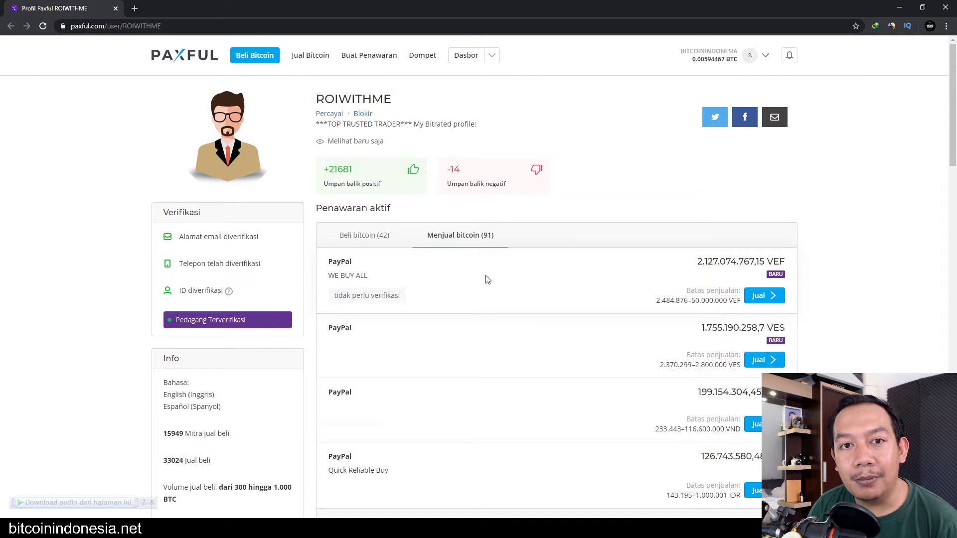
pyautogui.click(369, 244)
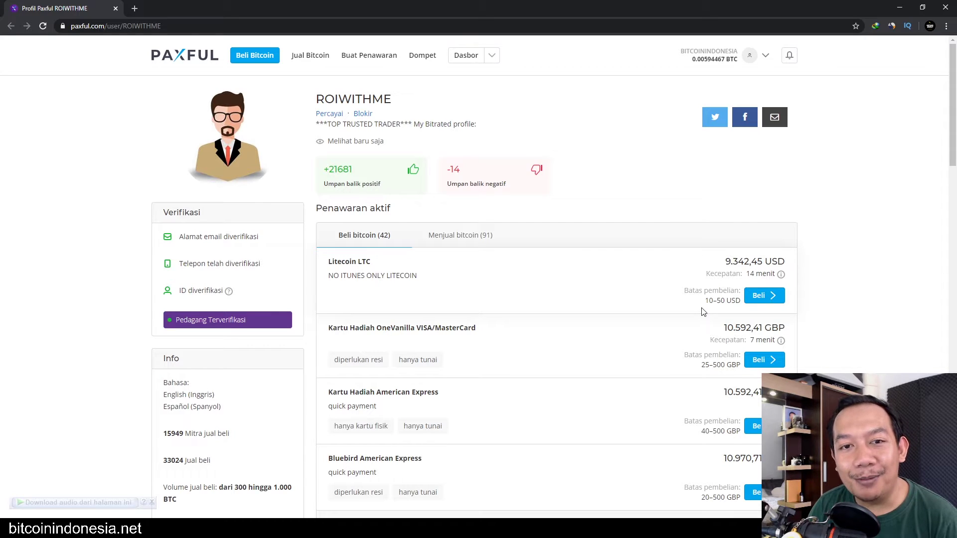
pyautogui.click(473, 237)
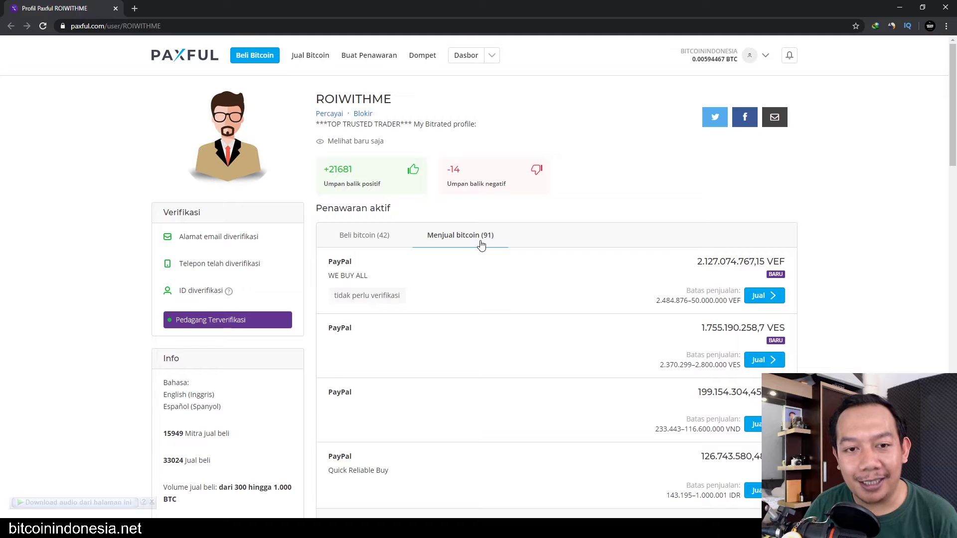
# Examine the trader's Menjual bitcoin offers and the Info section covering trade partners, trades, volume, trust and membership length.
pyautogui.scroll(-6, 481, 244)
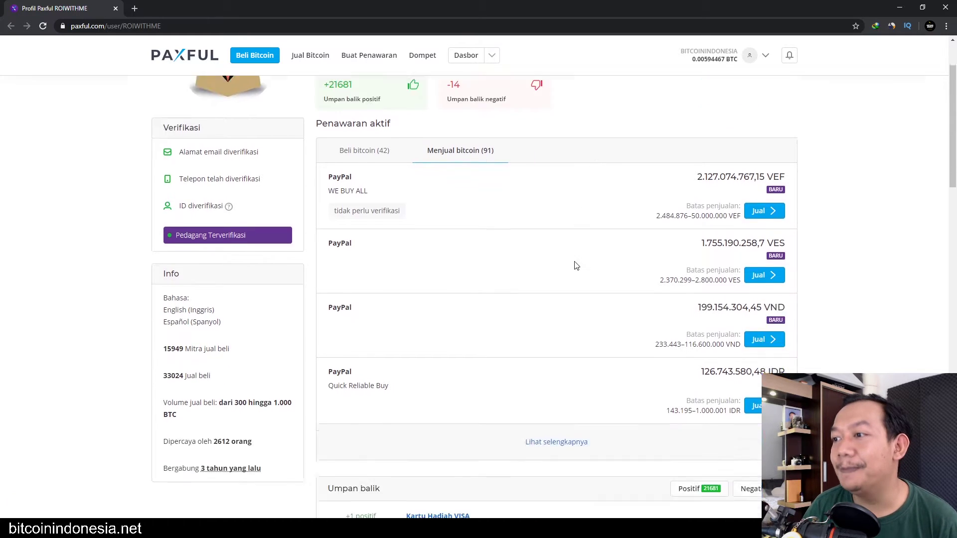
pyautogui.scroll(5, 519, 312)
pyautogui.scroll(-3, 485, 304)
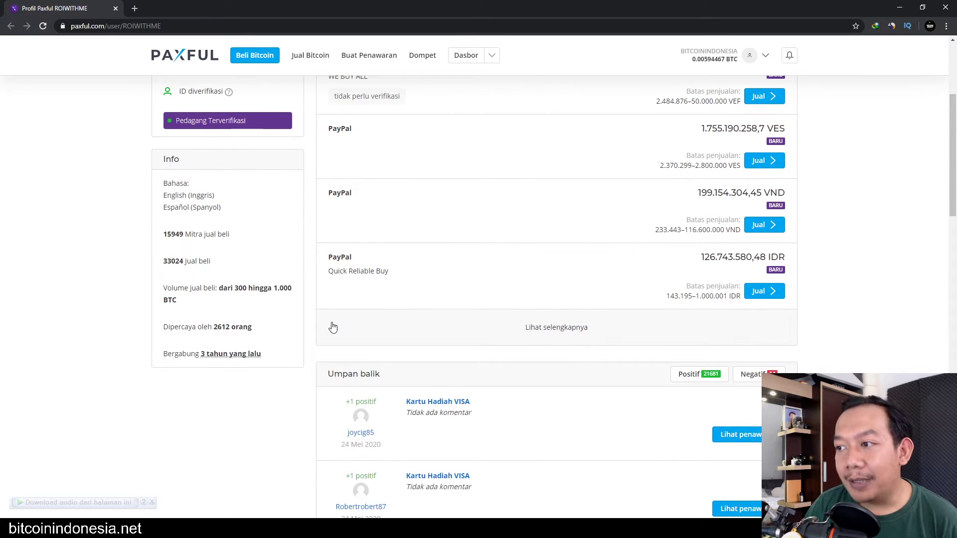
pyautogui.scroll(4, 246, 363)
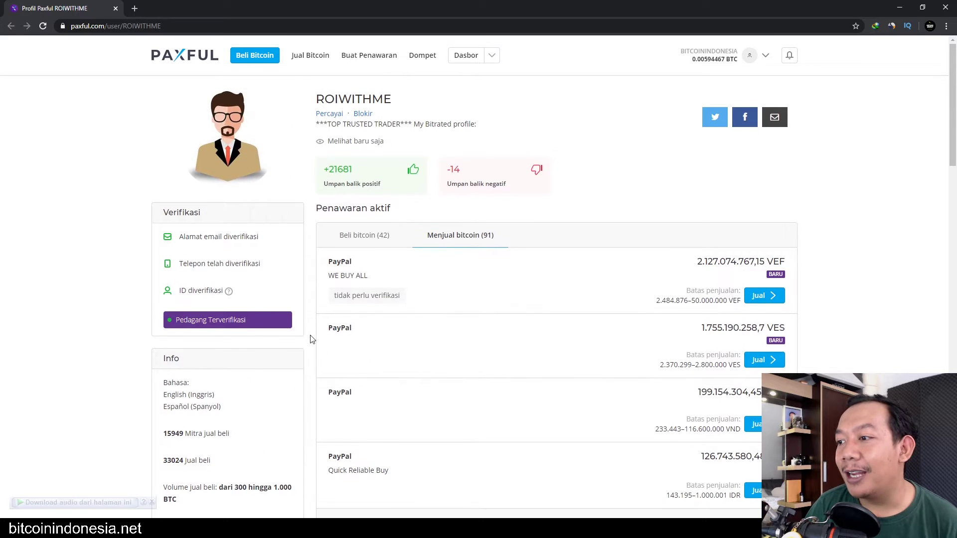
pyautogui.scroll(-2, 312, 339)
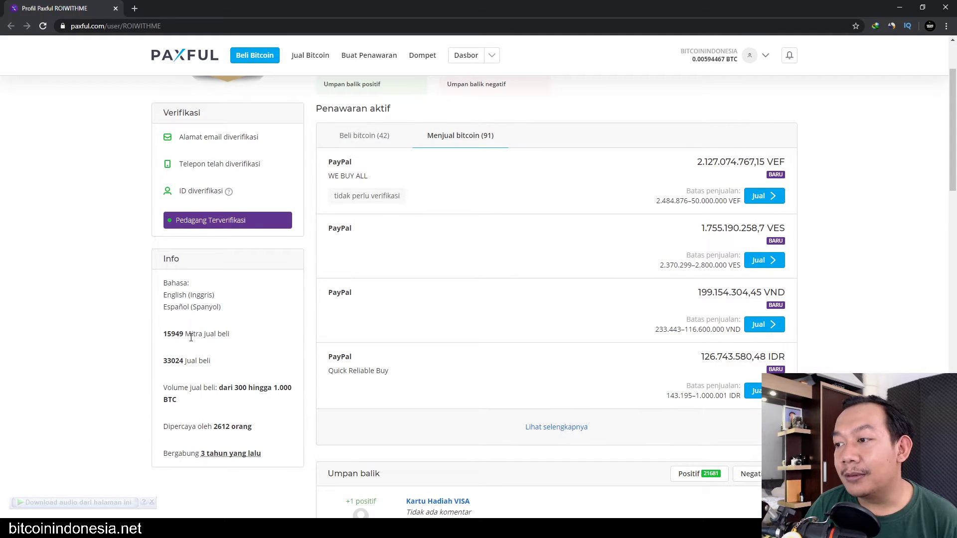
pyautogui.scroll(-2, 187, 336)
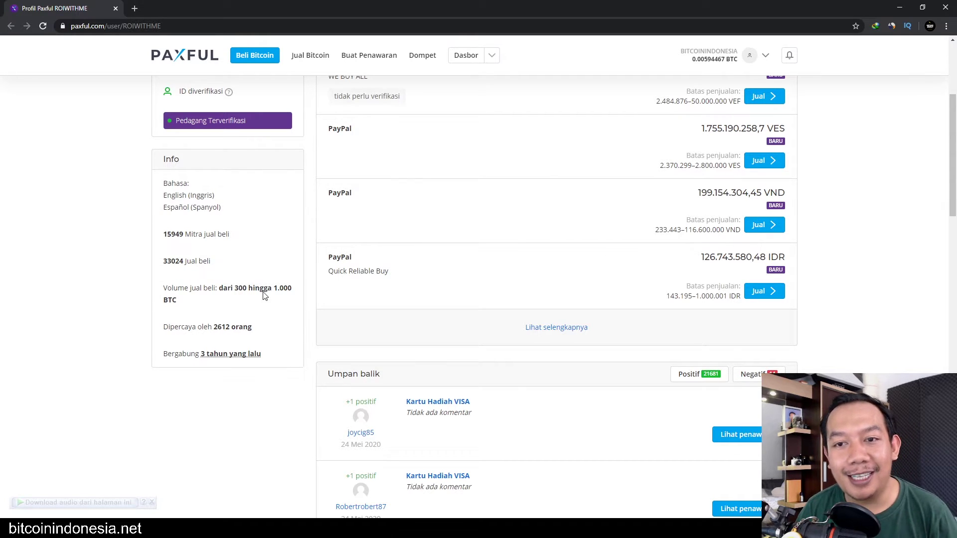
pyautogui.scroll(3, 299, 283)
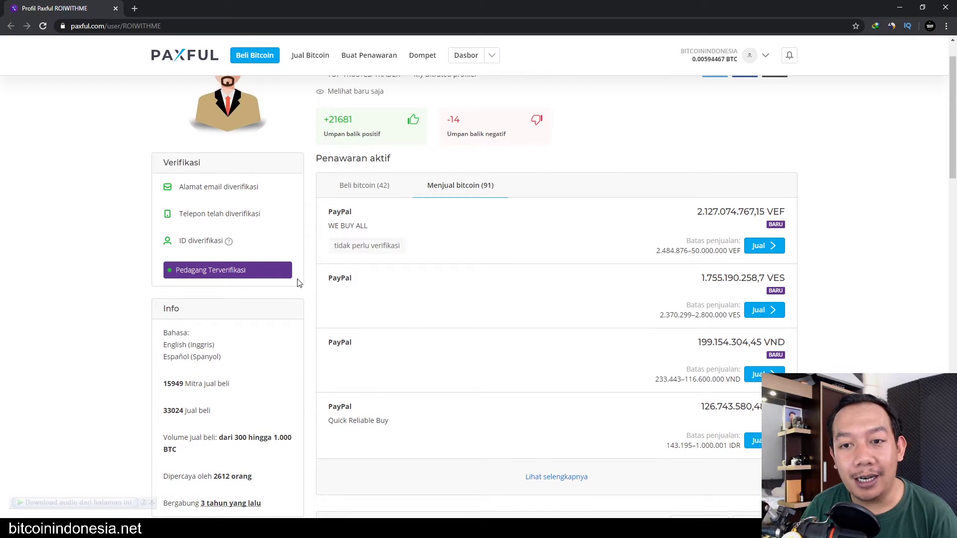
# Review the trader's verification status, trading info, Beli bitcoin offers and individual feedback entries on the profile.
pyautogui.hotkey('alt', 'Left')
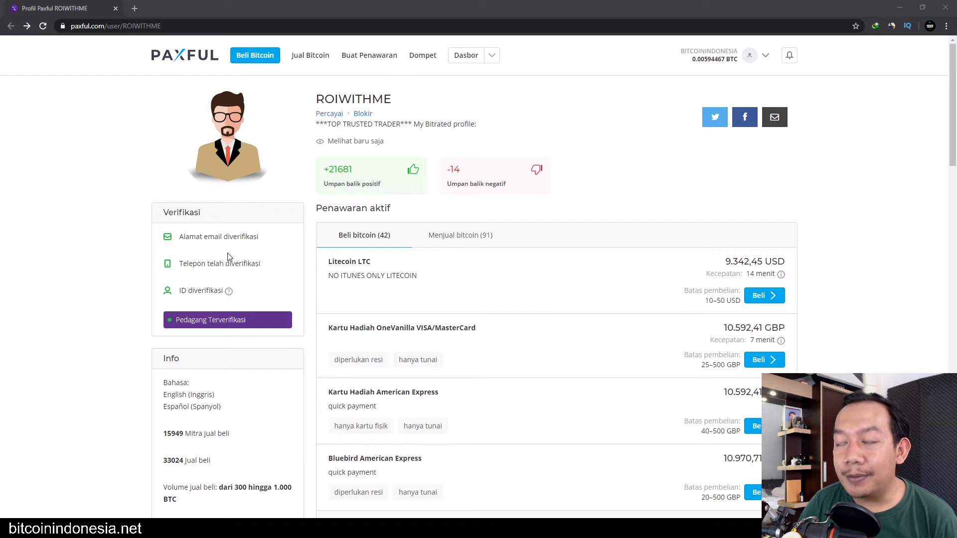
pyautogui.scroll(-2, 320, 301)
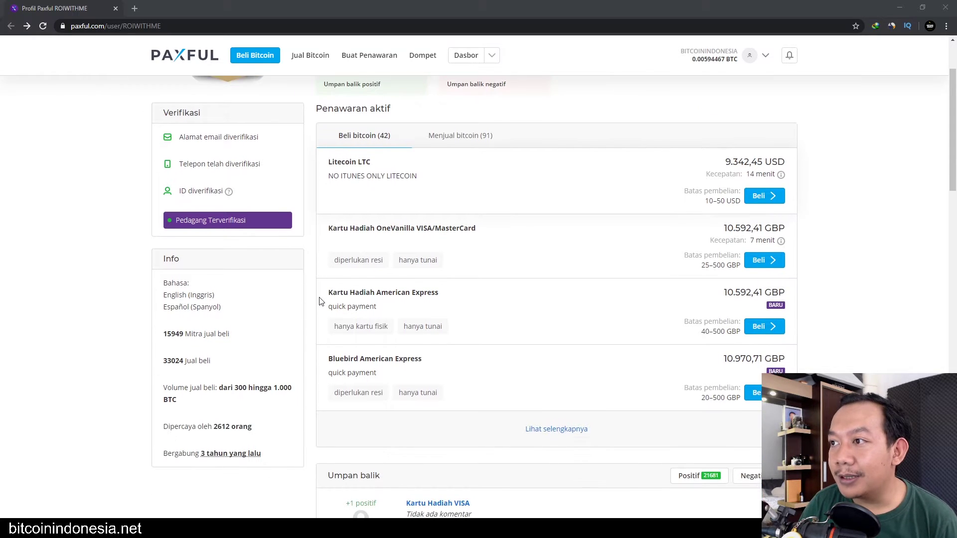
pyautogui.scroll(2, 320, 301)
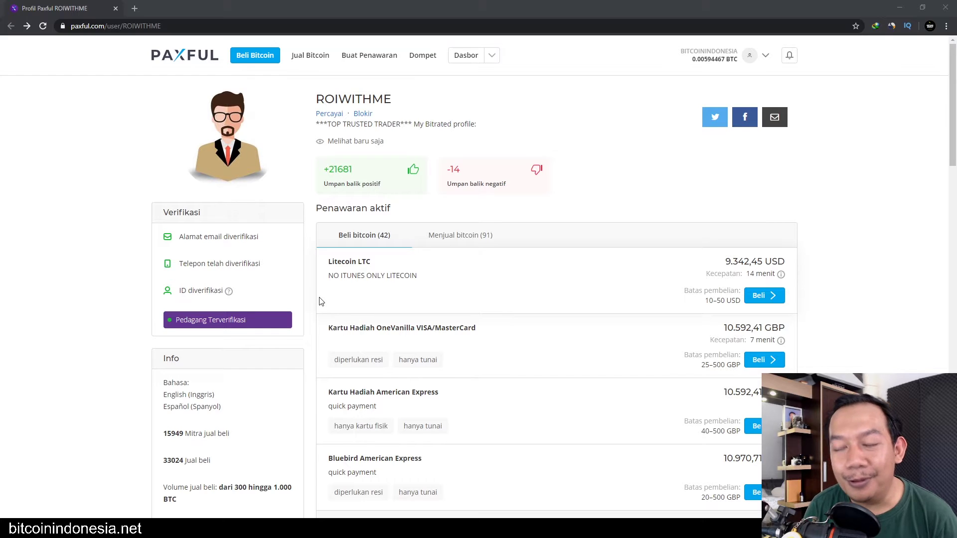
pyautogui.scroll(-7, 265, 335)
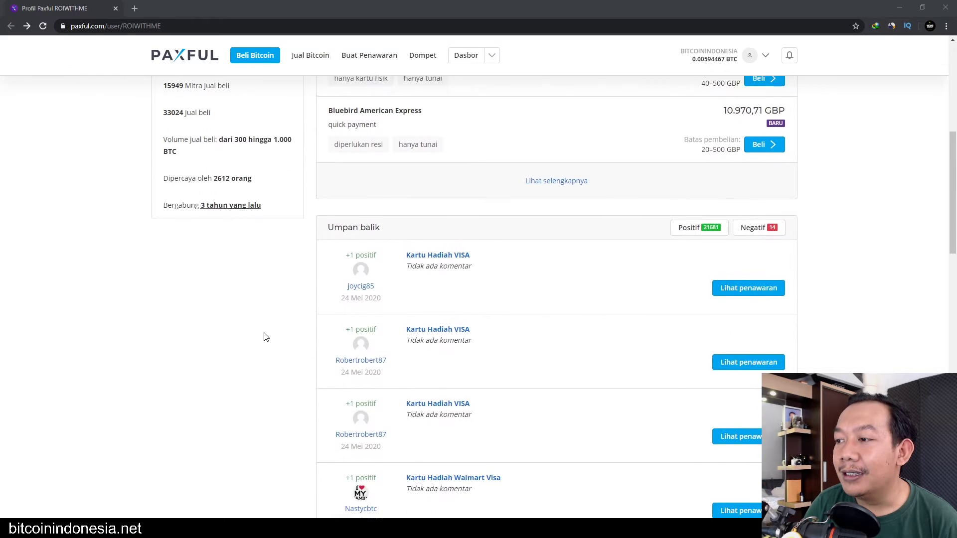
pyautogui.scroll(1, 274, 360)
pyautogui.scroll(6, 274, 360)
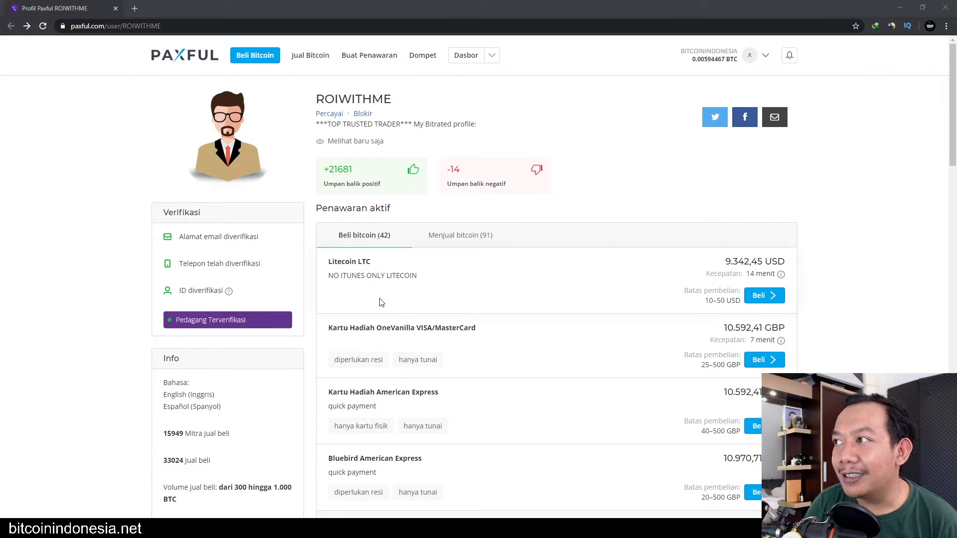
pyautogui.scroll(-2, 208, 364)
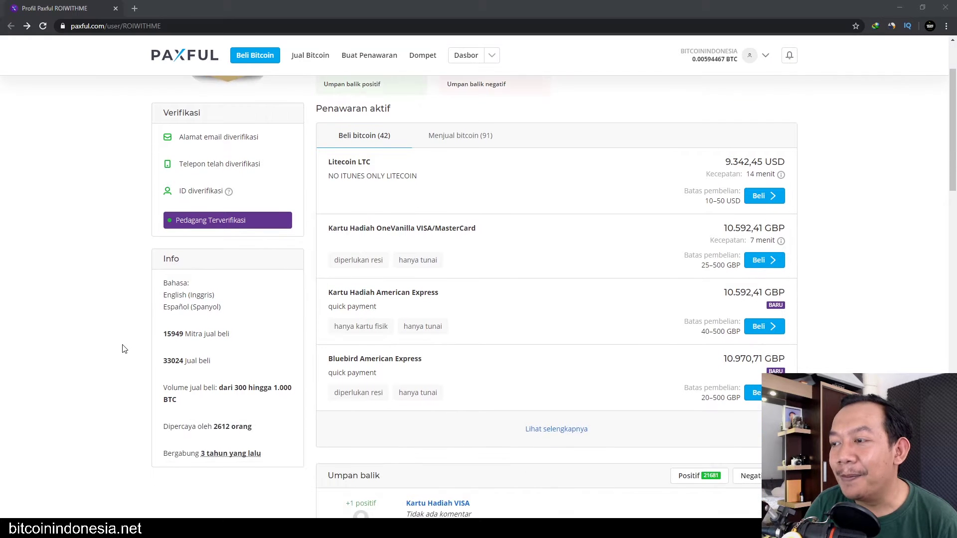
pyautogui.scroll(-4, 328, 314)
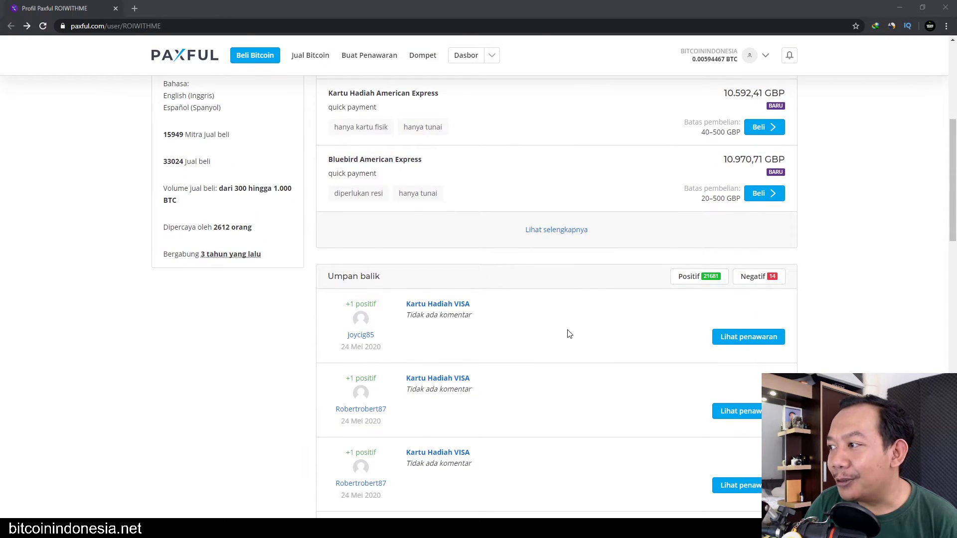
pyautogui.scroll(-2, 568, 333)
pyautogui.scroll(5, 513, 363)
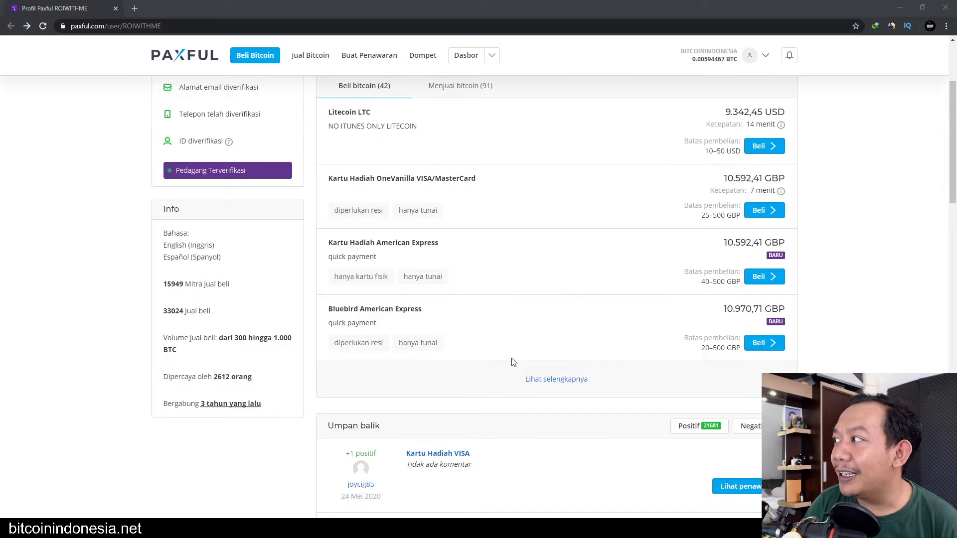
pyautogui.scroll(2, 513, 362)
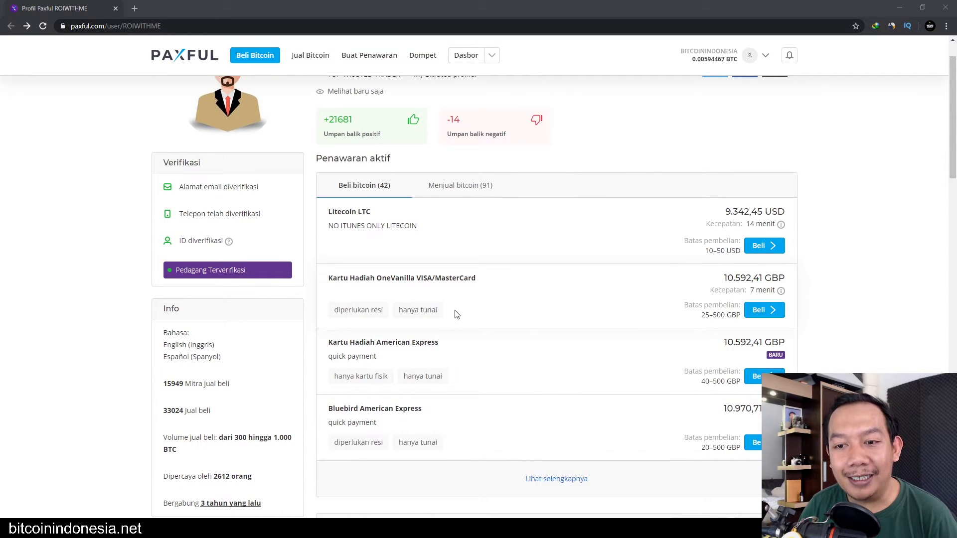
pyautogui.scroll(1, 463, 332)
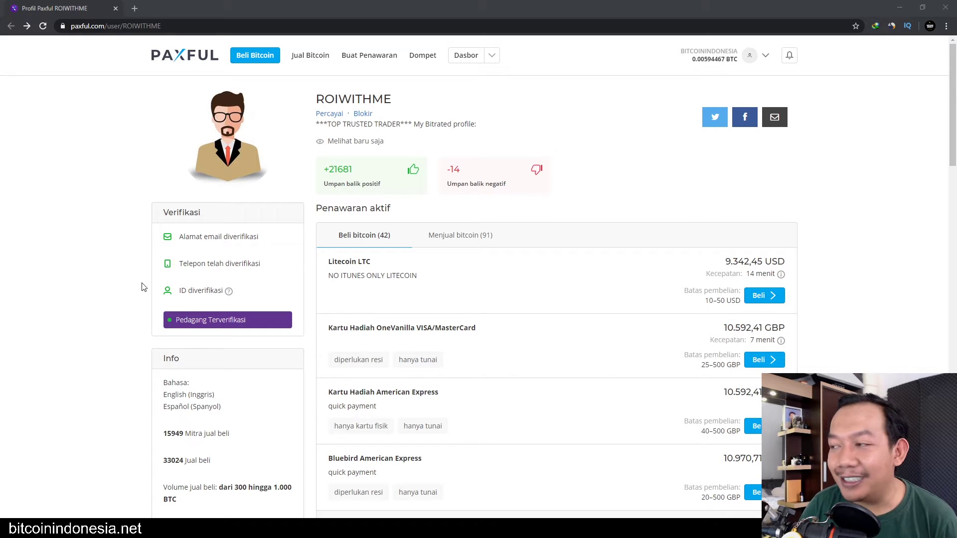
pyautogui.scroll(-2, 417, 280)
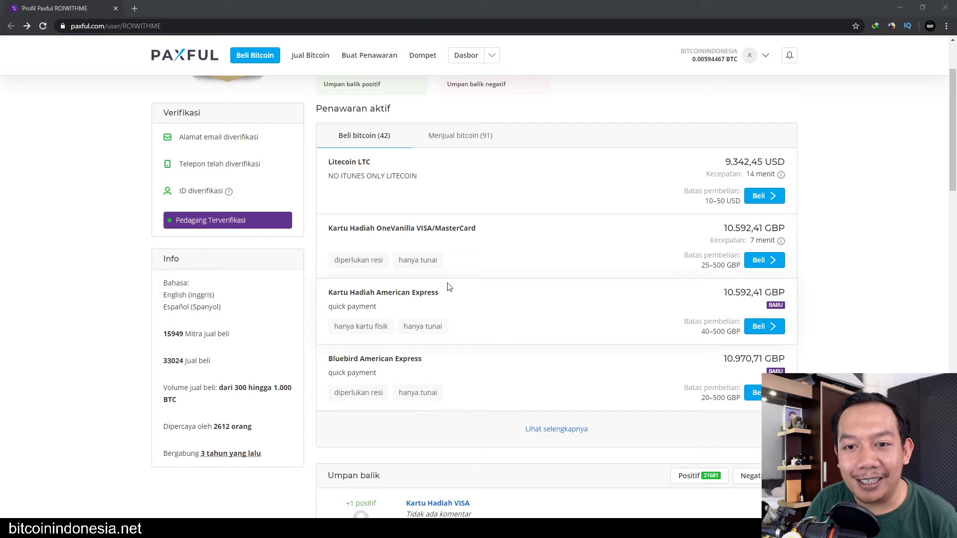
pyautogui.scroll(2, 447, 287)
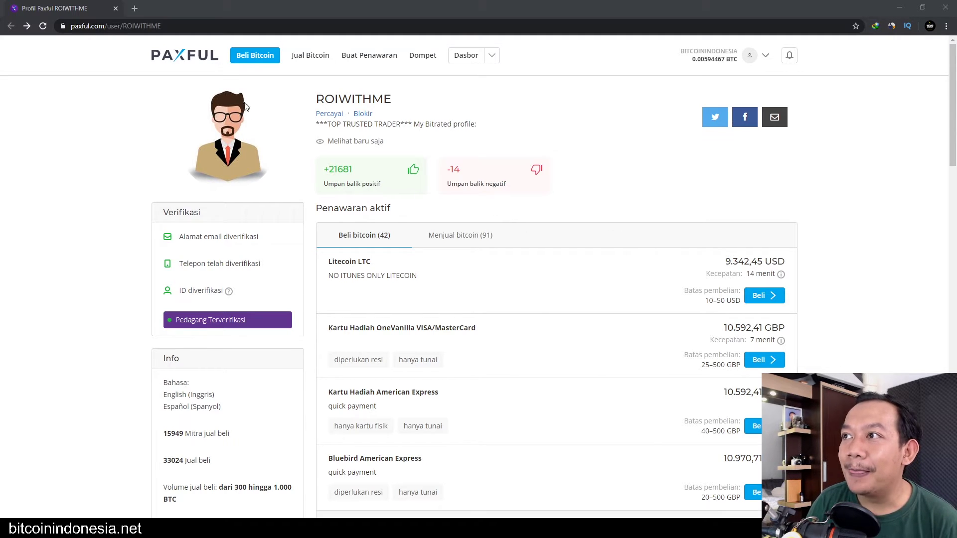
# Open the Paxful home page, look over its bitcoin purchase options and dismiss the audio download bar.
pyautogui.click(173, 60)
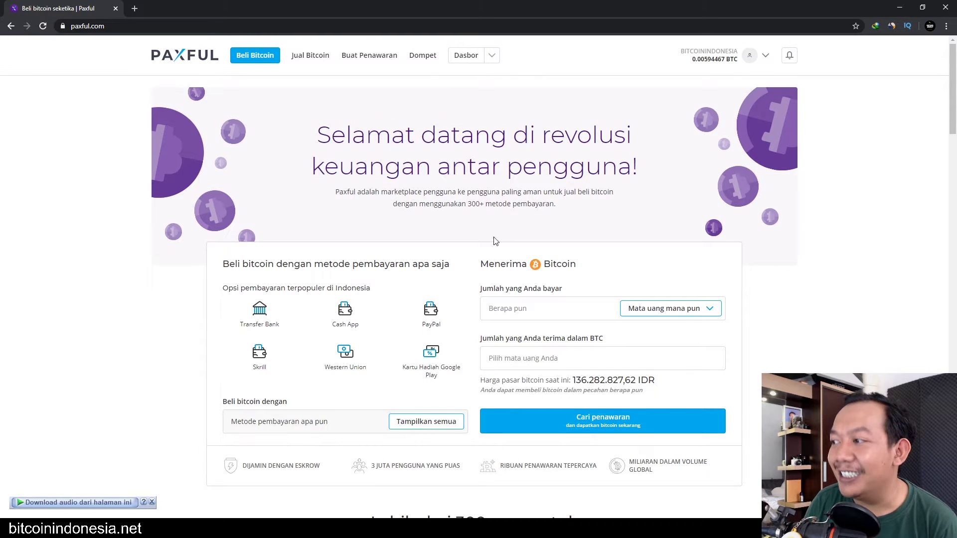
pyautogui.scroll(-5, 494, 241)
pyautogui.scroll(5, 348, 341)
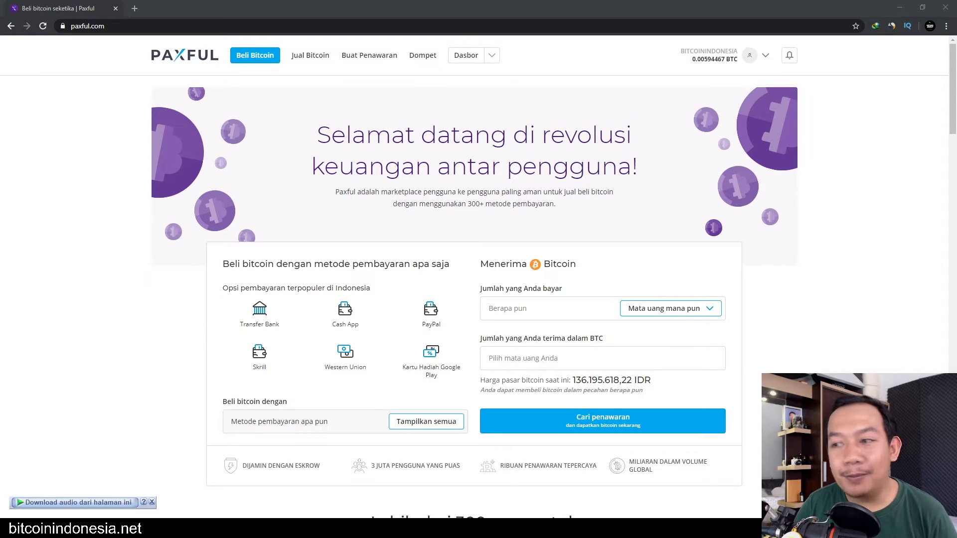
pyautogui.click(151, 502)
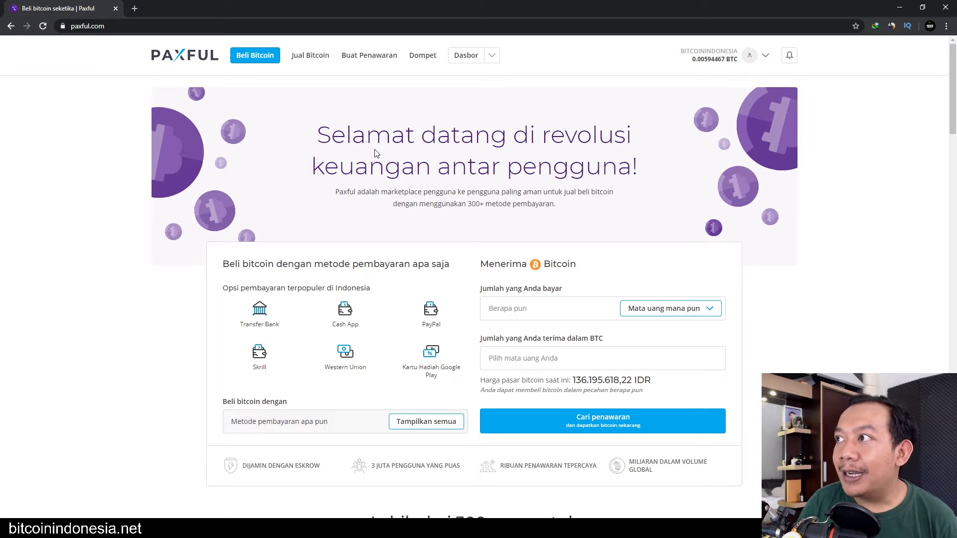
# Open the Buat Penawaran form and examine the Menjual and Beli bitcoin choices, payment categories and preferred currency.
pyautogui.click(368, 59)
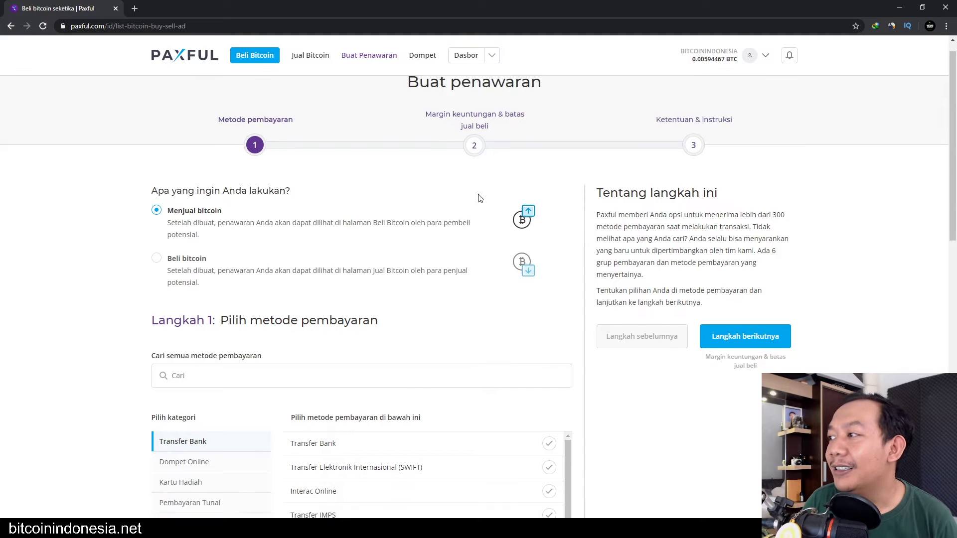
pyautogui.scroll(-3, 478, 199)
pyautogui.scroll(1, 476, 205)
pyautogui.scroll(2, 476, 204)
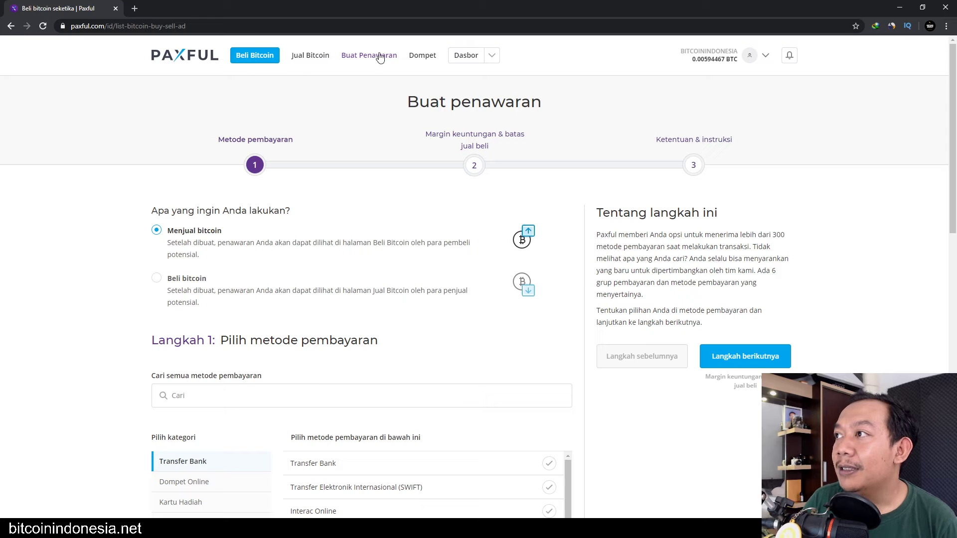
pyautogui.scroll(-2, 419, 240)
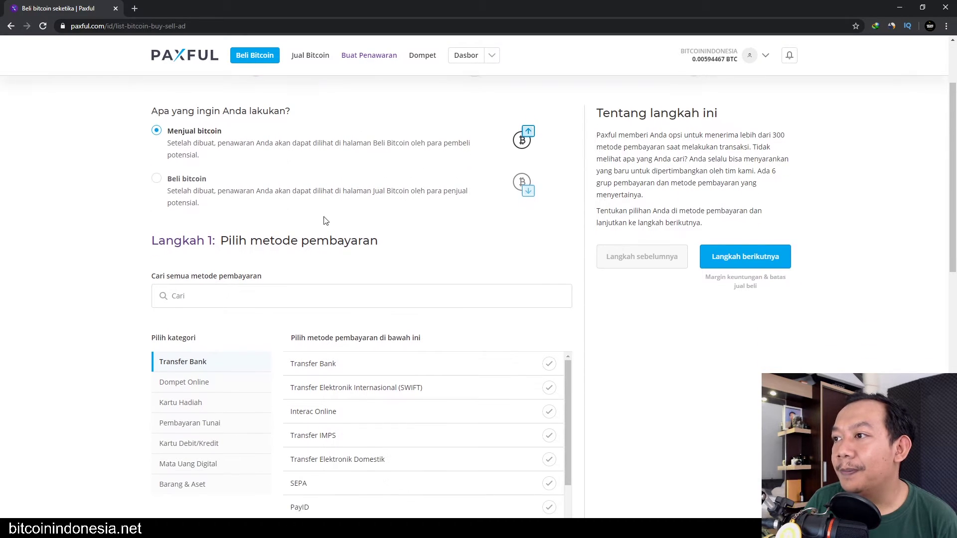
pyautogui.scroll(-4, 41, 276)
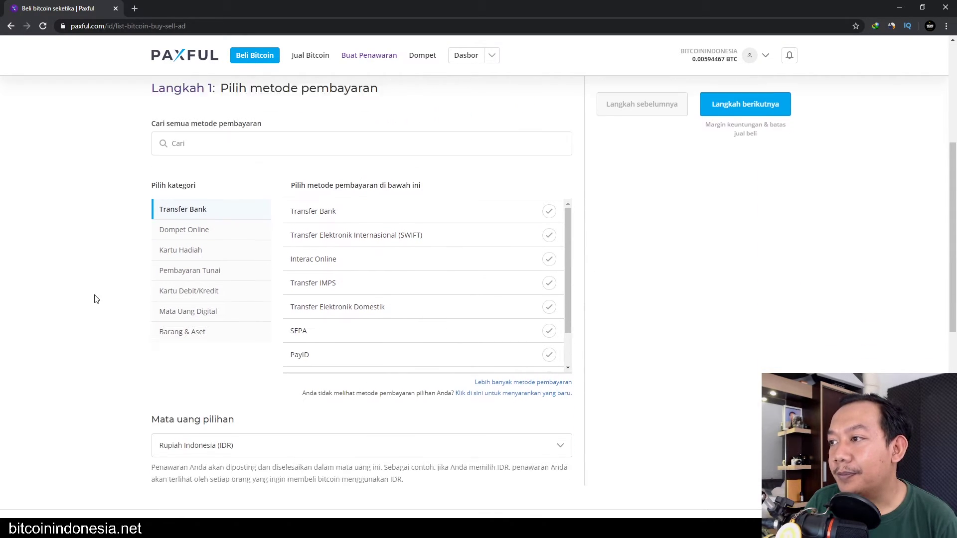
pyautogui.scroll(1, 128, 273)
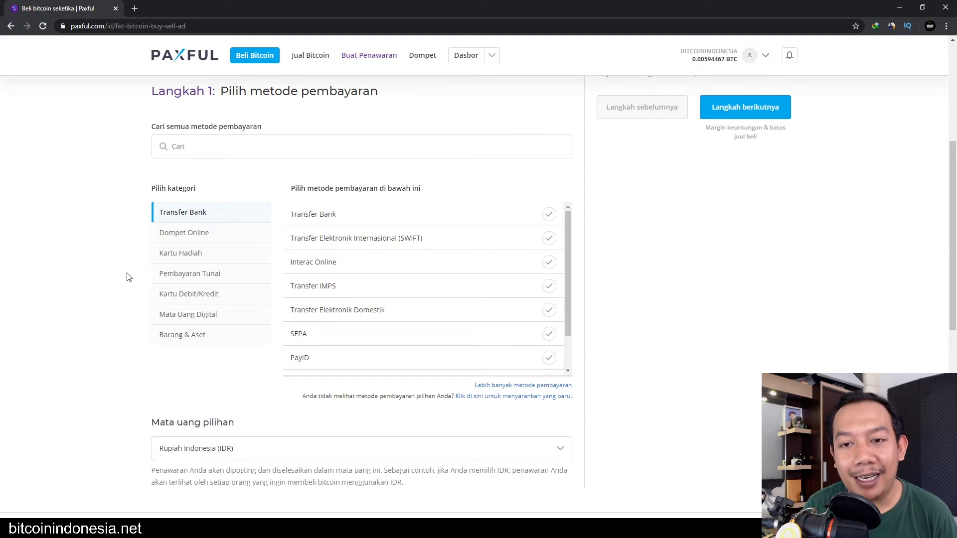
# Choose PayPal from the Dompet Online category as the payment method for the bitcoin sale offer.
pyautogui.click(192, 231)
pyautogui.click(549, 214)
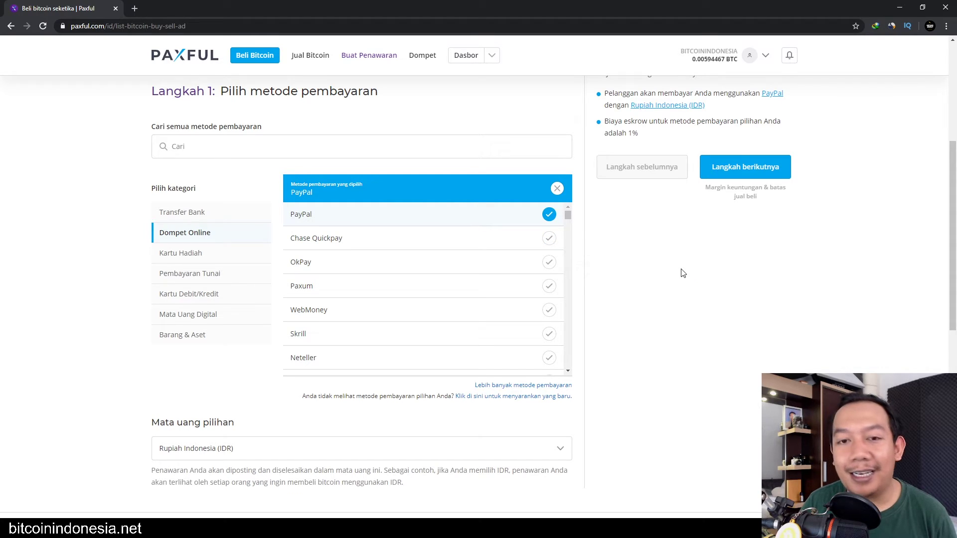
pyautogui.scroll(-2, 673, 273)
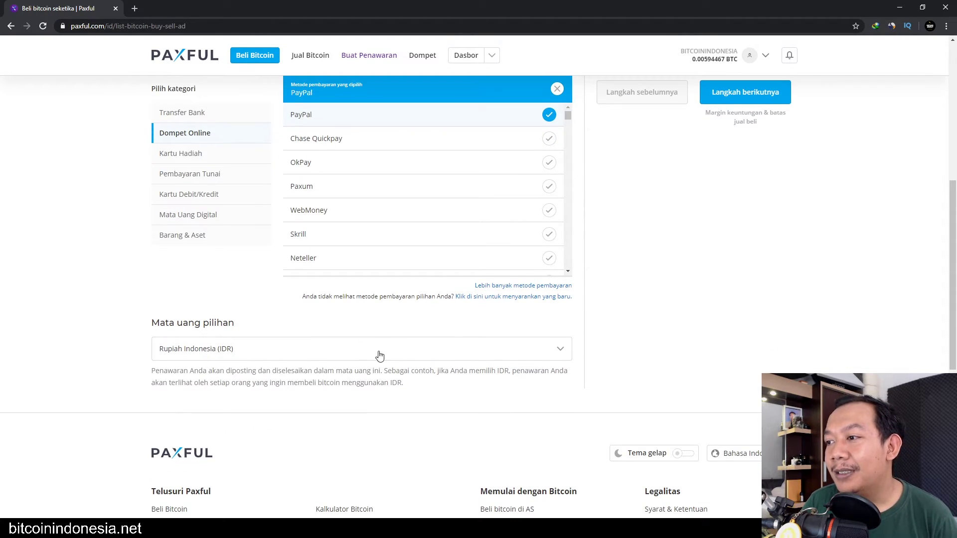
# Proceed to the profit margin and trade limits stage and set the offer's margin to 6% above the market price.
pyautogui.scroll(4, 648, 324)
pyautogui.click(717, 268)
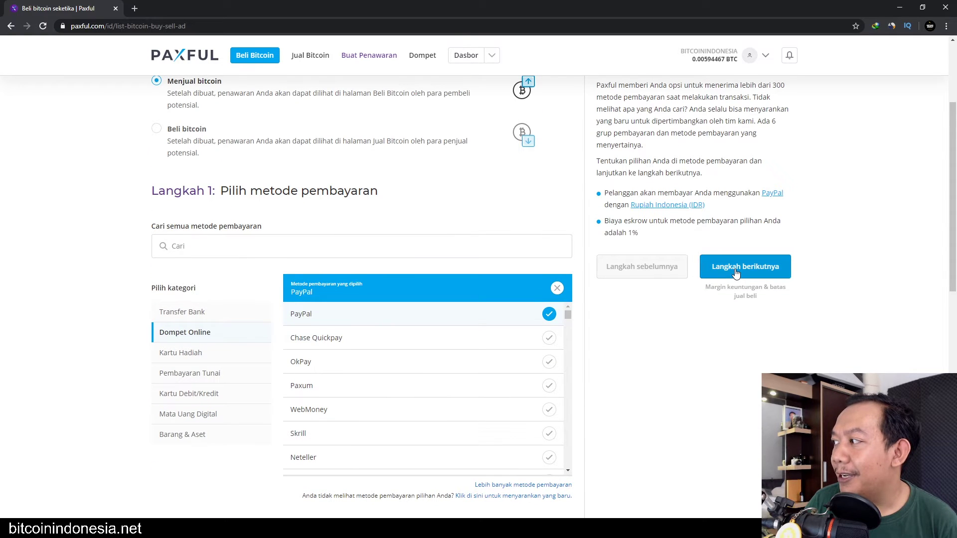
pyautogui.scroll(-1, 464, 314)
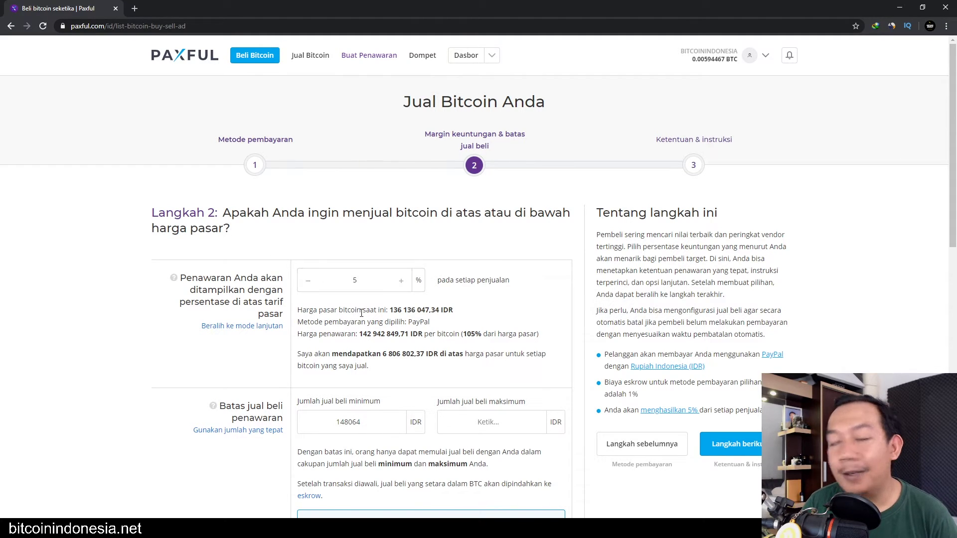
pyautogui.click(364, 280)
pyautogui.moveTo(363, 280); pyautogui.dragTo(334, 288)
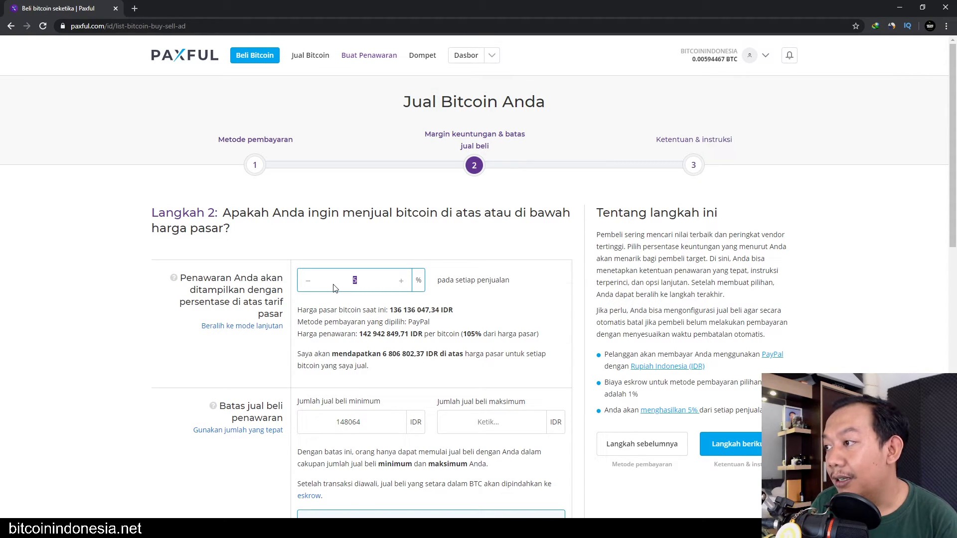
pyautogui.write('8')
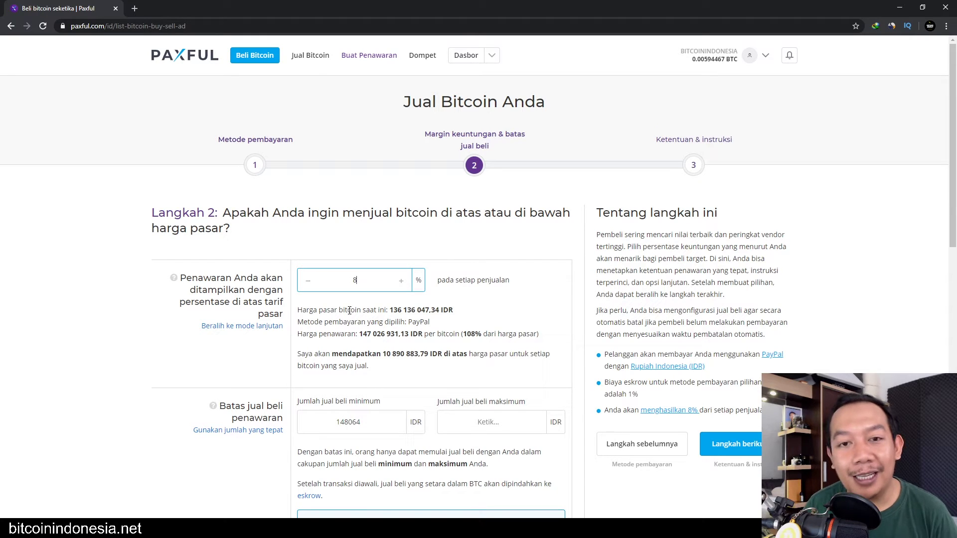
pyautogui.press('Down')
pyautogui.press('Down')
# Set the offer's trade limits to a minimum of 500000 IDR and a maximum of 2000000 IDR.
pyautogui.scroll(-3, 396, 301)
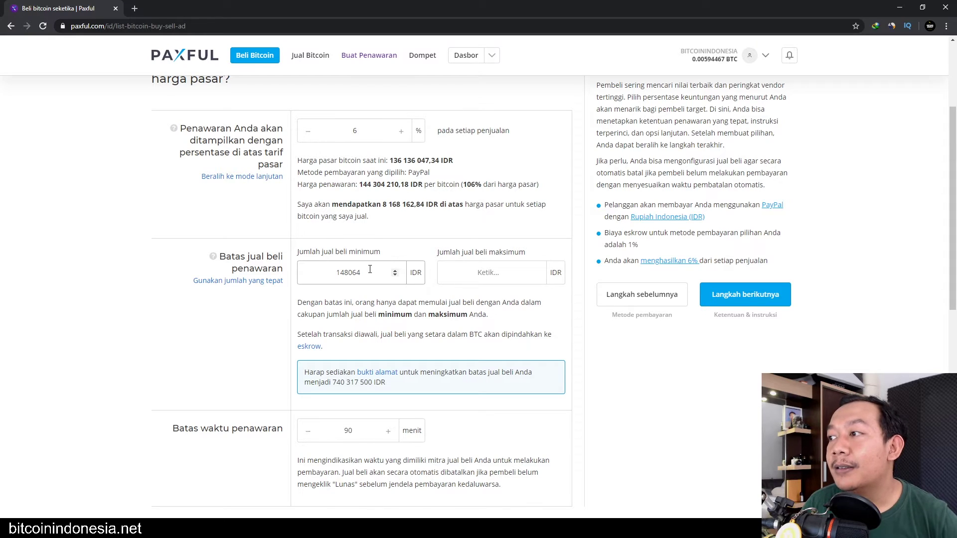
pyautogui.moveTo(370, 269); pyautogui.dragTo(318, 277)
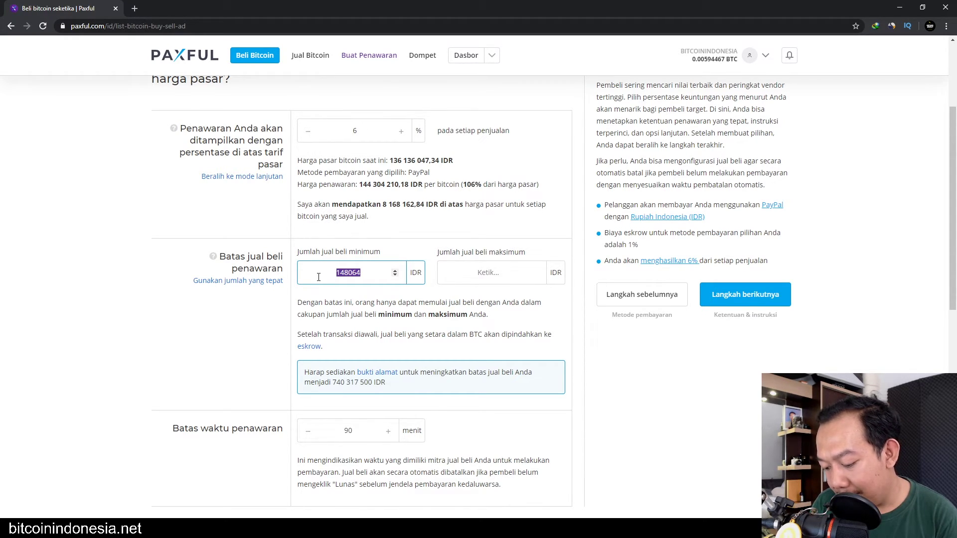
pyautogui.write('5')
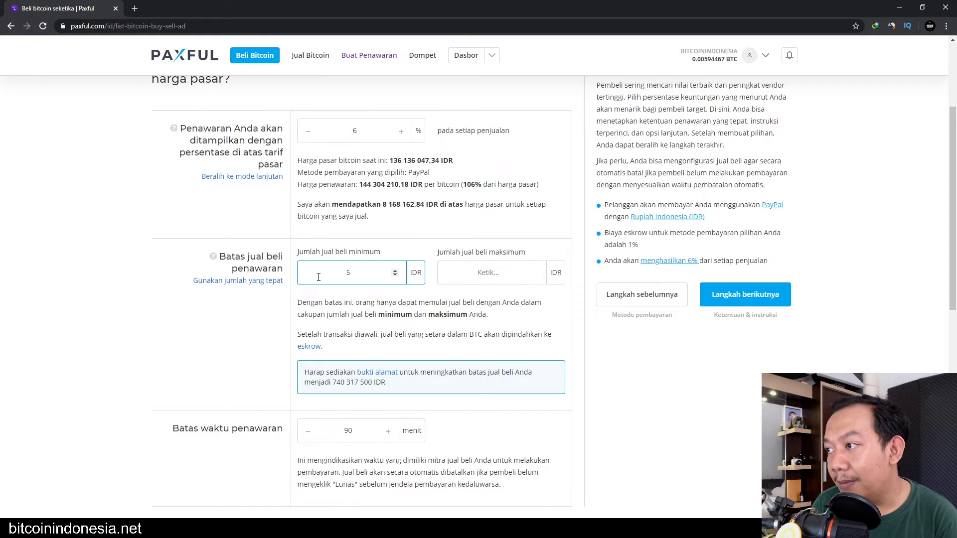
pyautogui.write('00000')
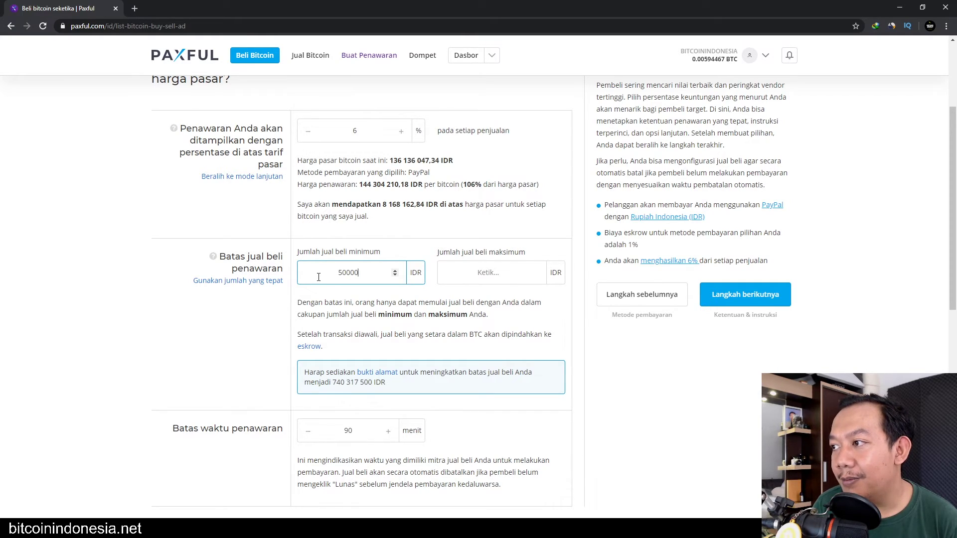
pyautogui.doubleClick(352, 277)
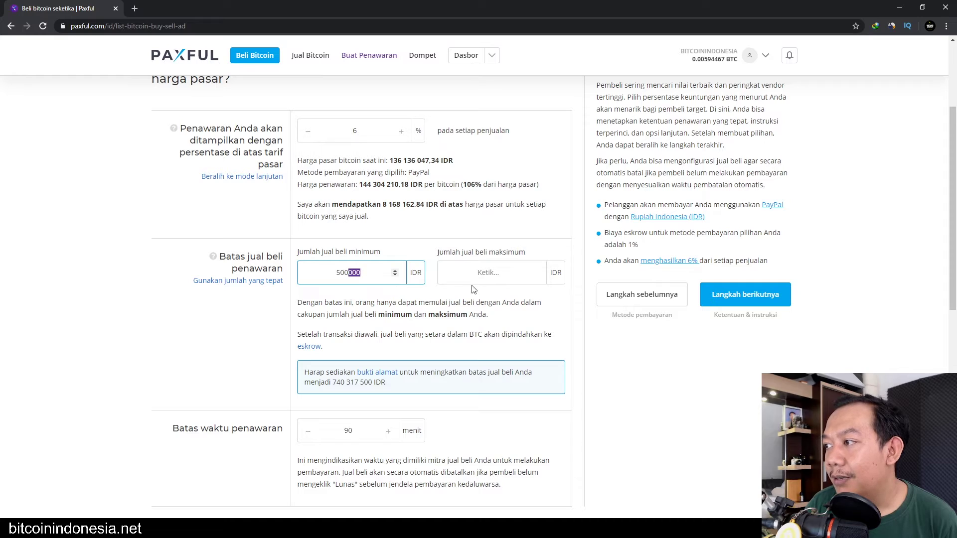
pyautogui.click(481, 271)
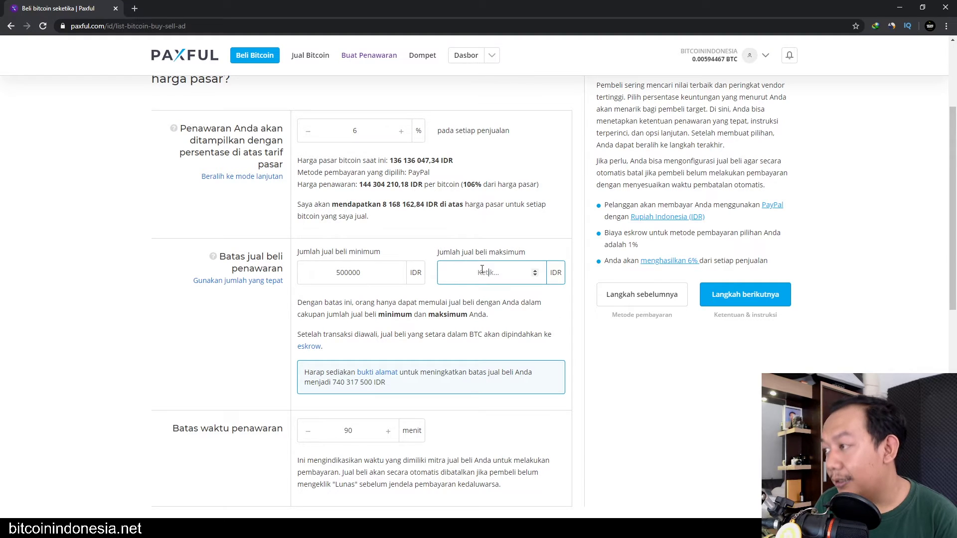
pyautogui.write('2')
pyautogui.press('BackSpace')
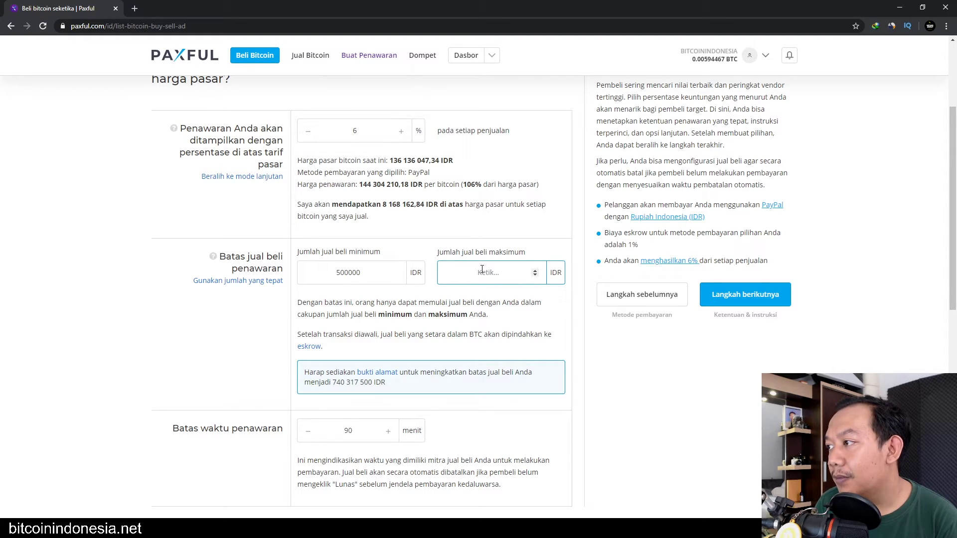
pyautogui.write('2000000')
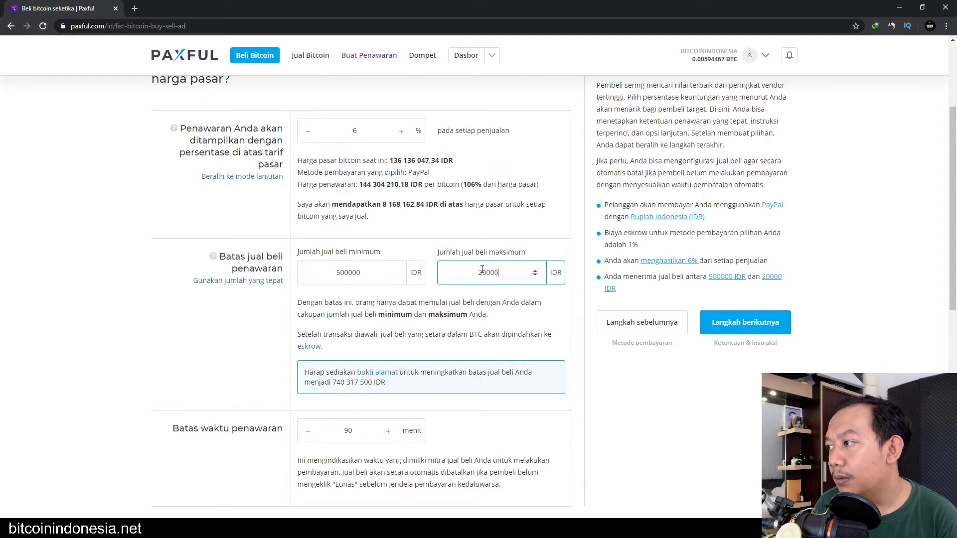
pyautogui.click(227, 365)
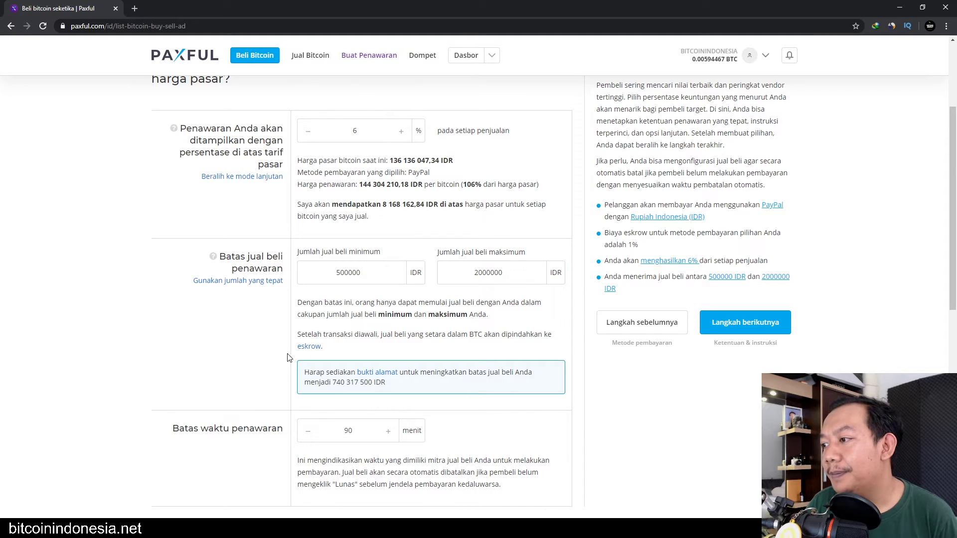
# Set the offer's payment time limit (Batas waktu penawaran) to 60 minutes.
pyautogui.scroll(-3, 541, 342)
pyautogui.scroll(-2, 647, 369)
pyautogui.scroll(2, 637, 369)
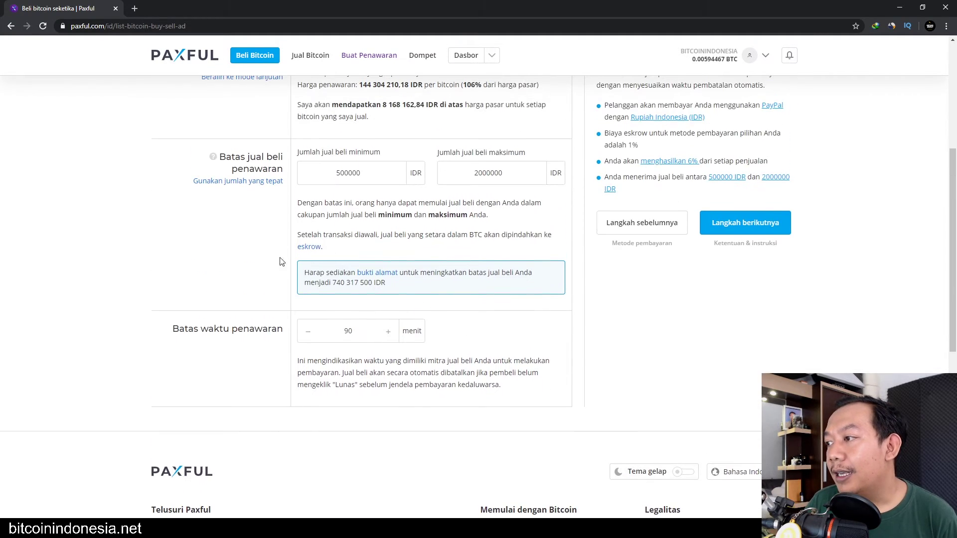
pyautogui.scroll(-1, 224, 349)
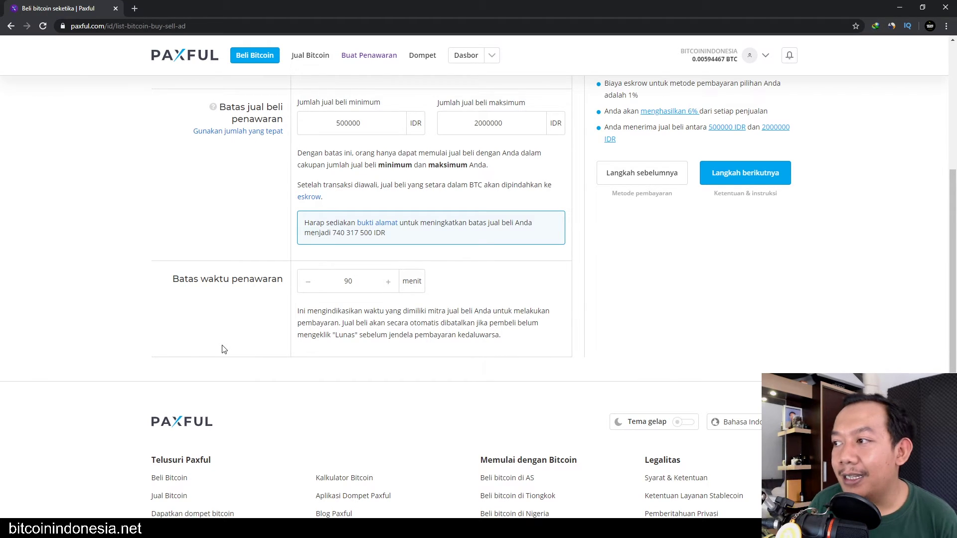
pyautogui.click(327, 281)
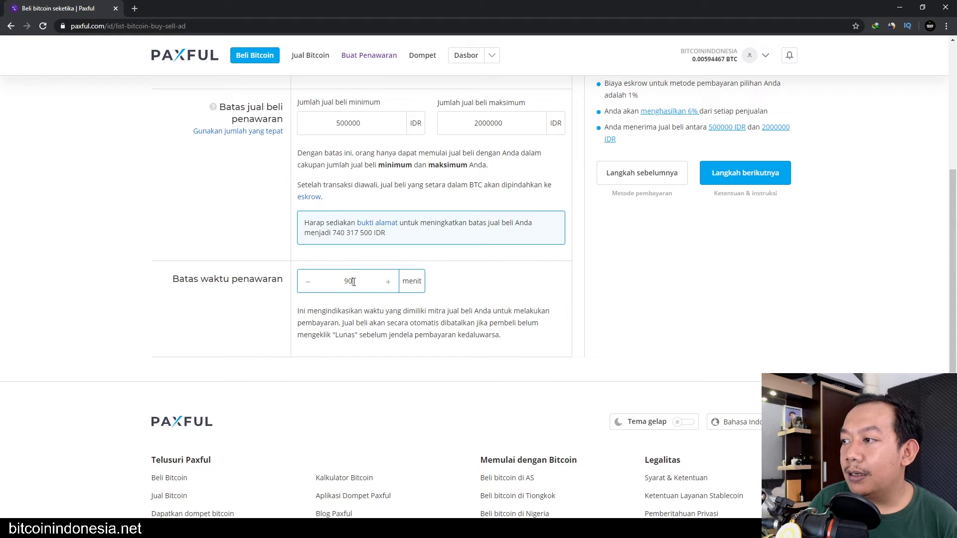
pyautogui.moveTo(353, 281); pyautogui.dragTo(331, 283)
pyautogui.write('60')
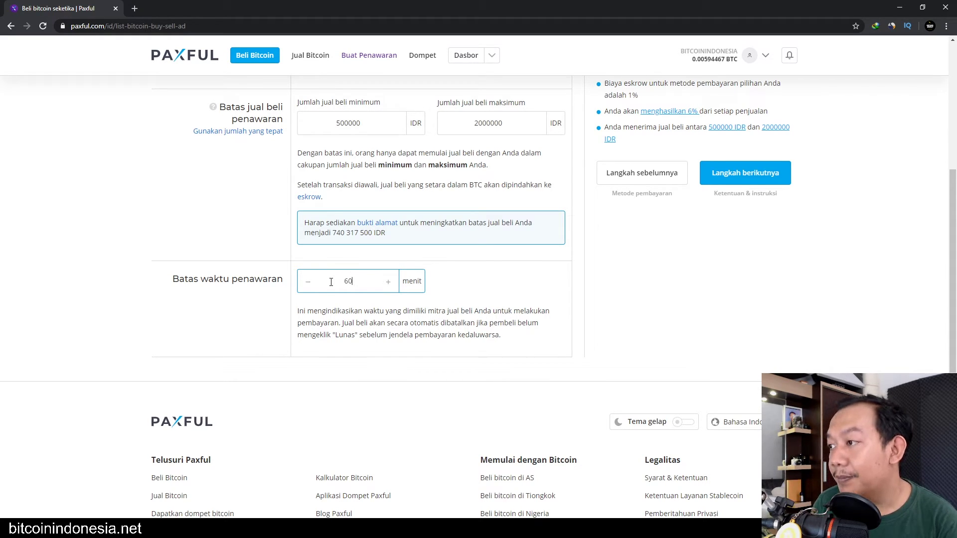
pyautogui.click(608, 353)
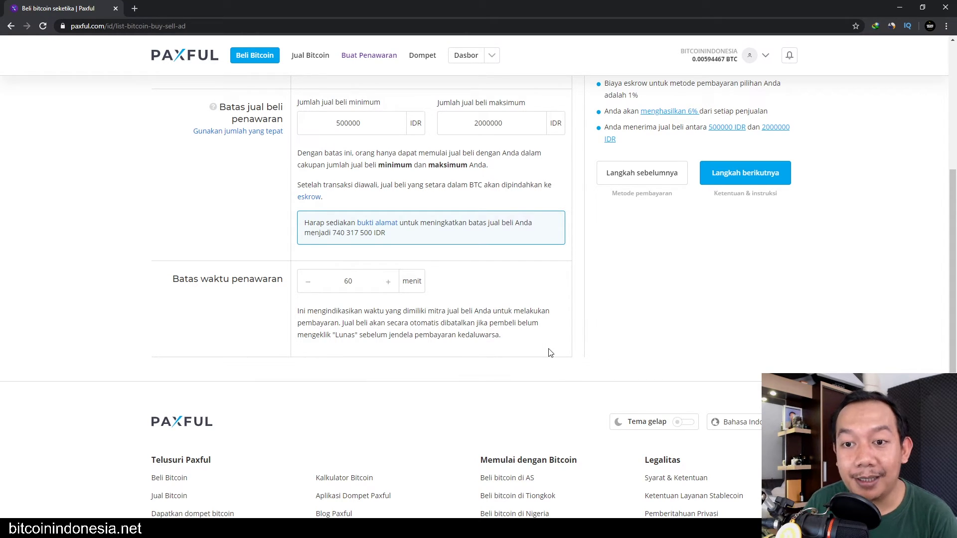
# Check the margin and limit settings, then advance the offer to the Ketentuan & instruksi stage and look over its first fields.
pyautogui.scroll(4, 569, 352)
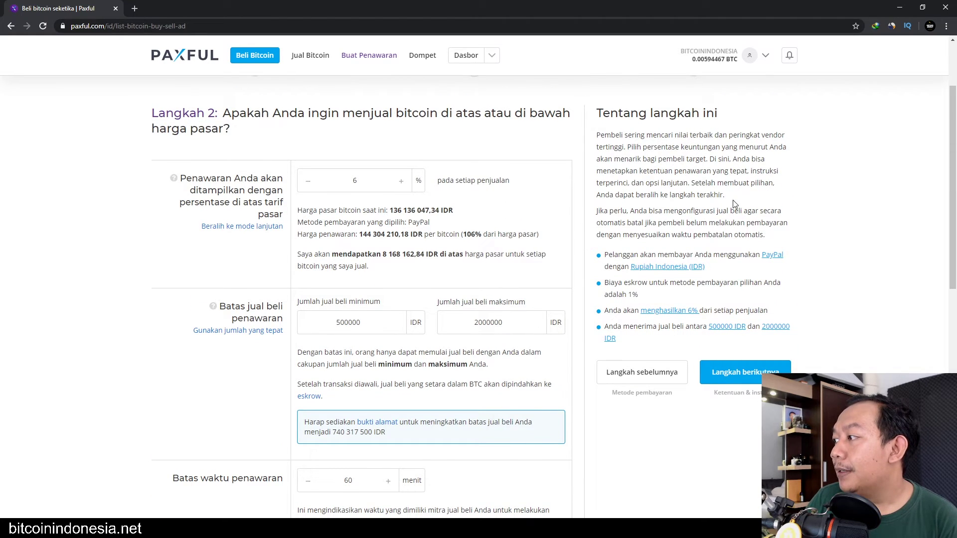
pyautogui.scroll(-1, 743, 207)
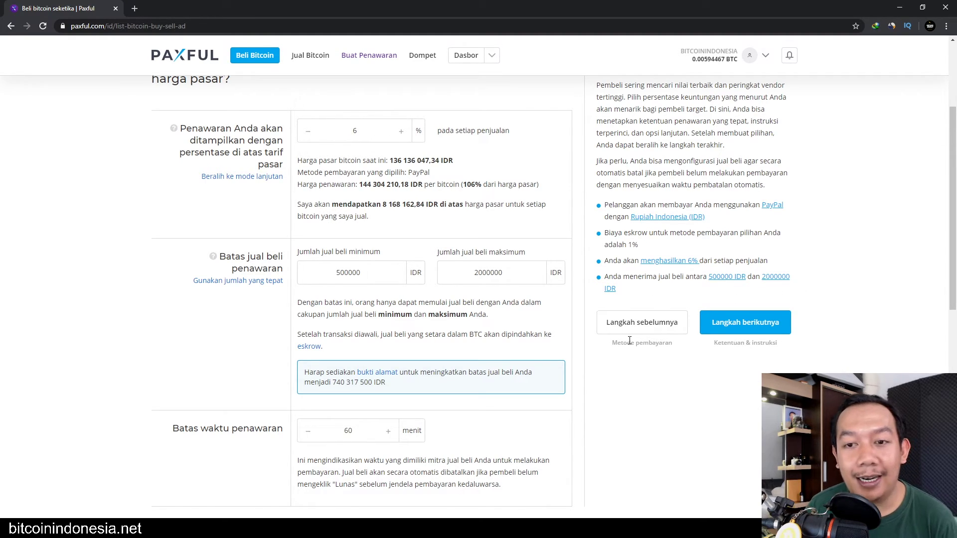
pyautogui.click(743, 323)
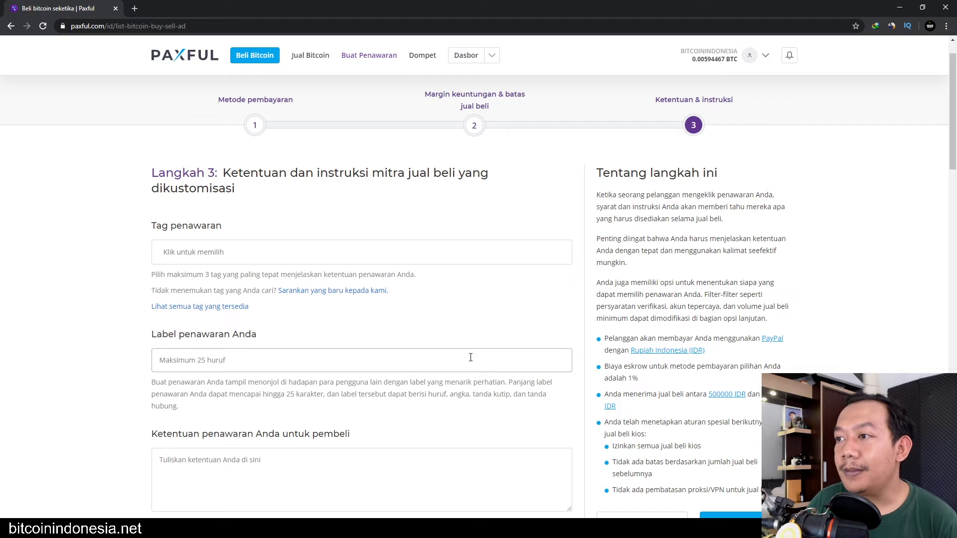
pyautogui.scroll(-1, 261, 308)
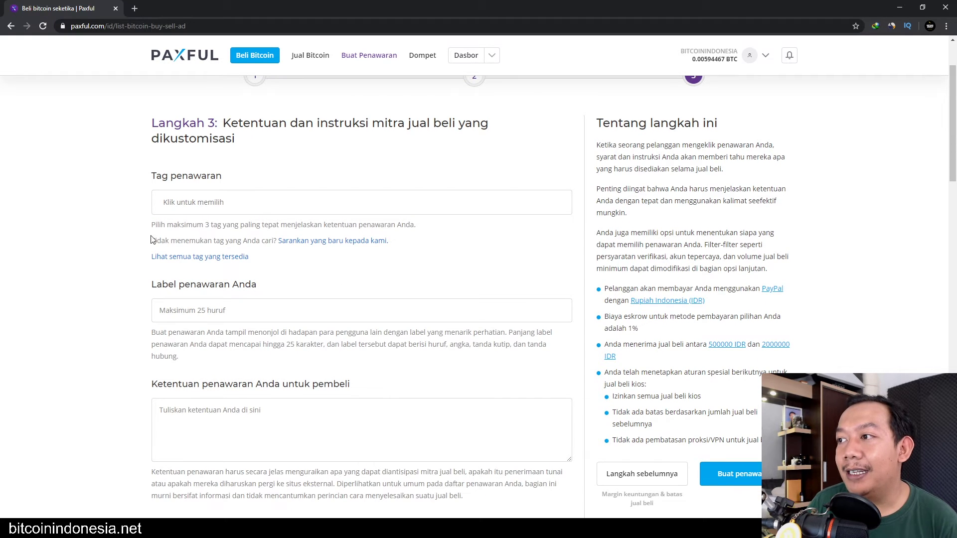
pyautogui.scroll(-1, 164, 254)
pyautogui.scroll(2, 171, 274)
pyautogui.scroll(1, 224, 265)
pyautogui.scroll(-2, 289, 262)
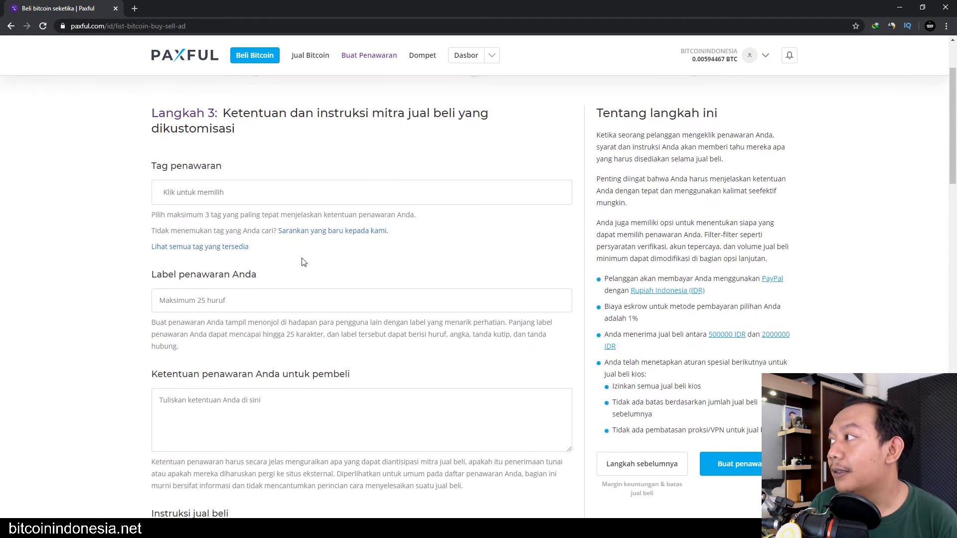
# Add the offer tags "tanpa negosiasi" and "hanya paypal yang telah diverifikasi".
pyautogui.click(202, 195)
pyautogui.click(129, 221)
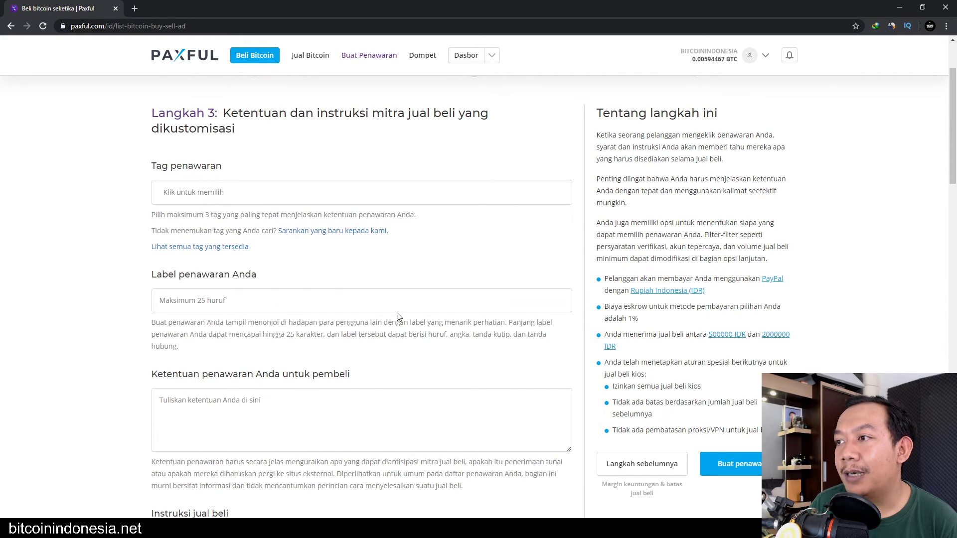
pyautogui.click(162, 192)
pyautogui.scroll(-5, 288, 256)
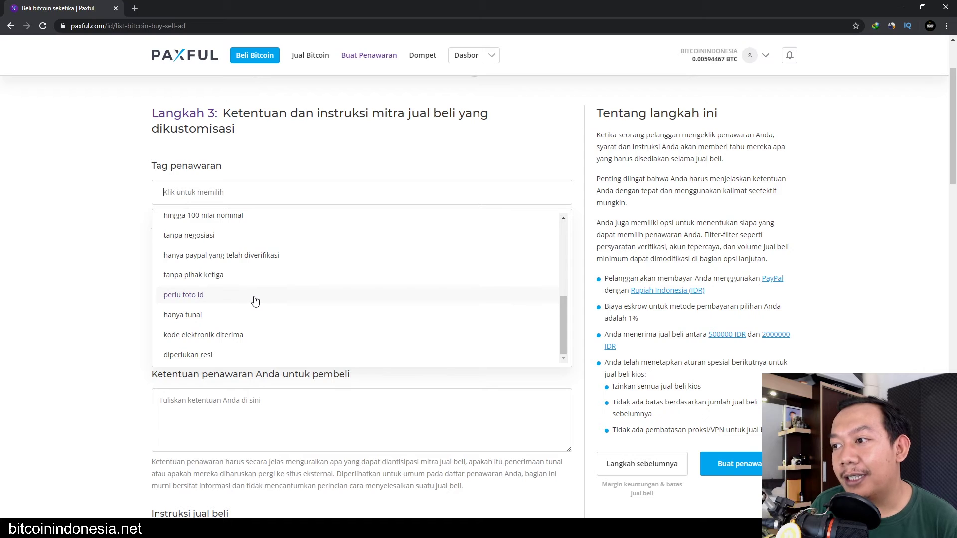
pyautogui.scroll(1, 253, 301)
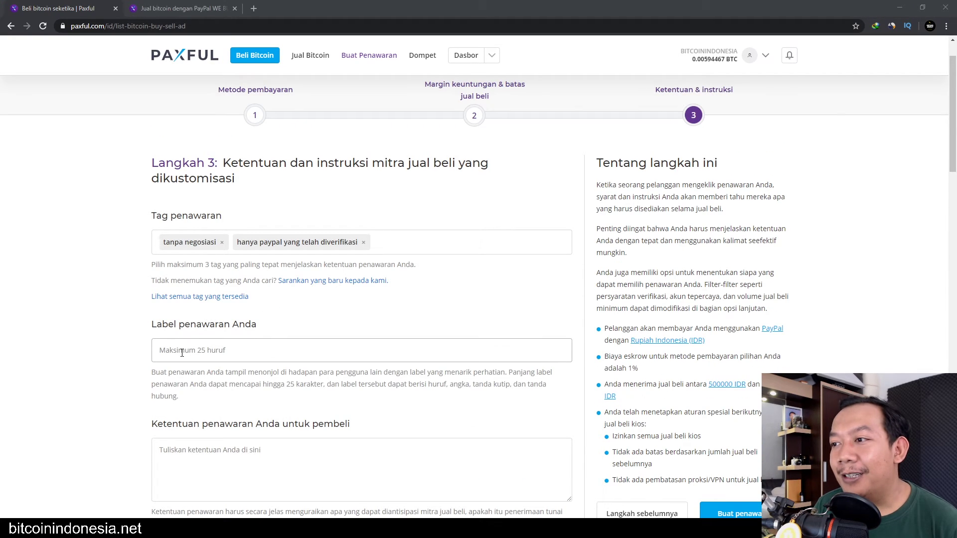
# Label the offer "Fast Response".
pyautogui.scroll(-1, 144, 342)
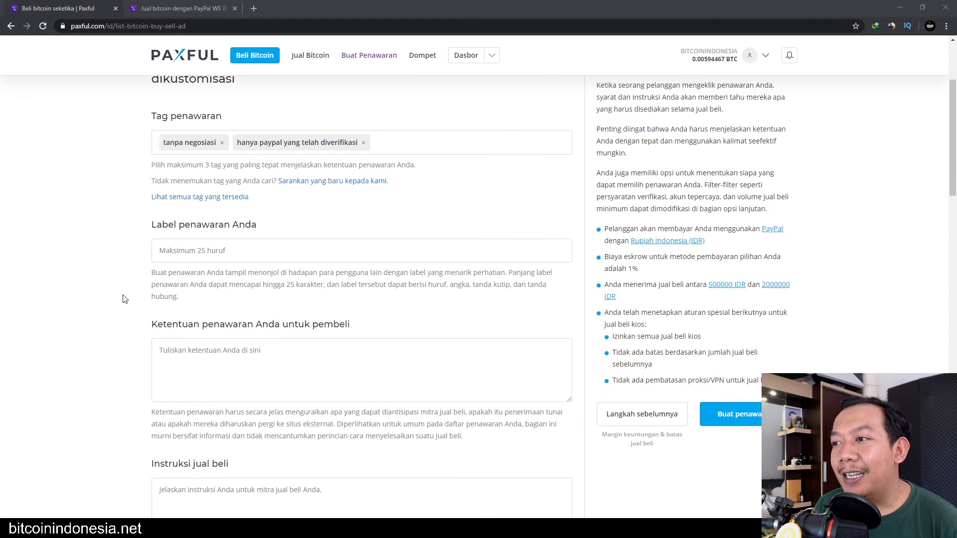
pyautogui.click(176, 251)
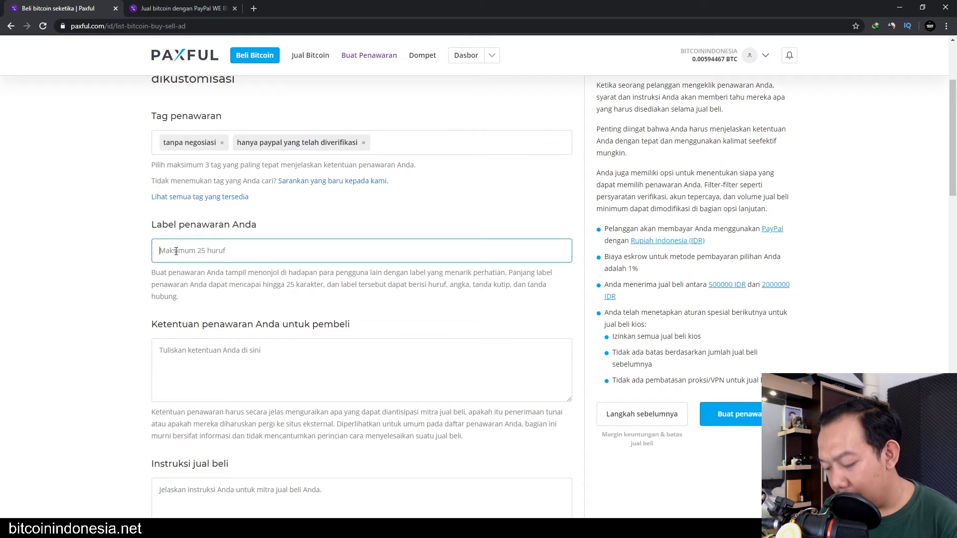
pyautogui.write('Fast Re')
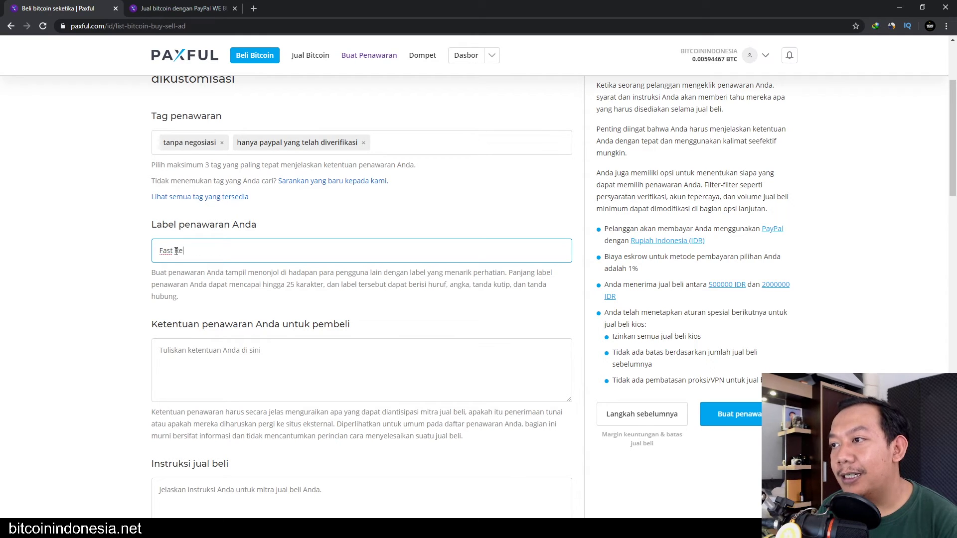
pyautogui.write('spo')
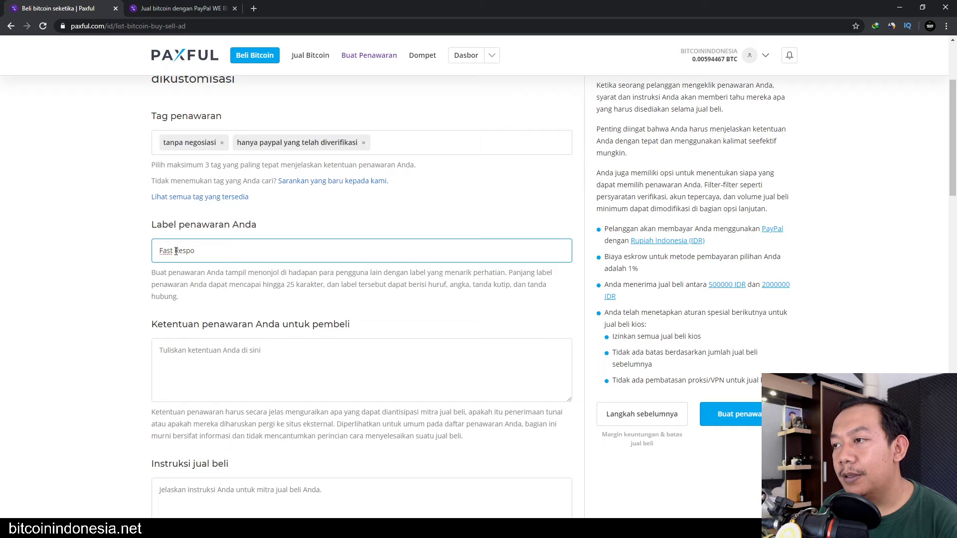
pyautogui.write('nse')
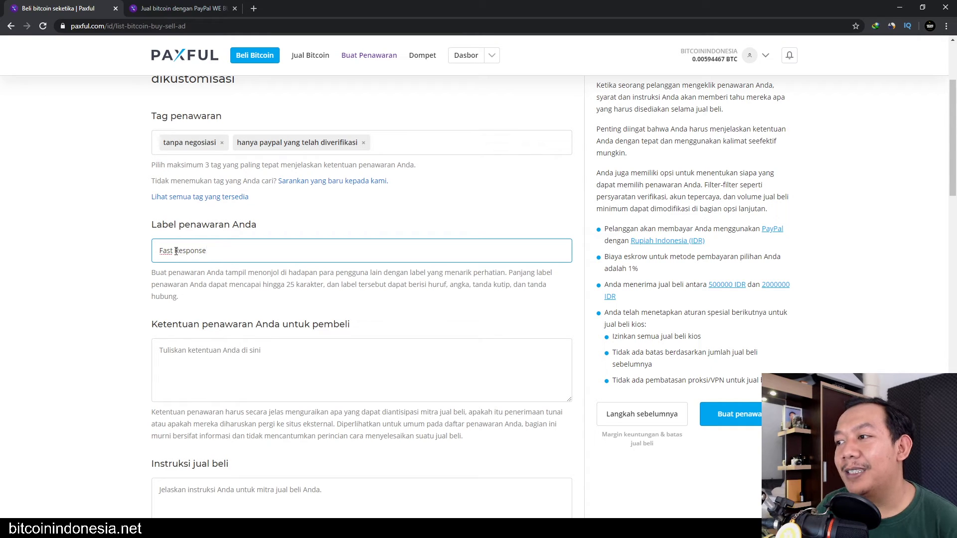
# Look over the buyer terms and trade instructions fields, and view a verified trader's existing PayPal offer as an example of terms.
pyautogui.scroll(-2, 176, 251)
pyautogui.click(242, 267)
pyautogui.scroll(-2, 300, 272)
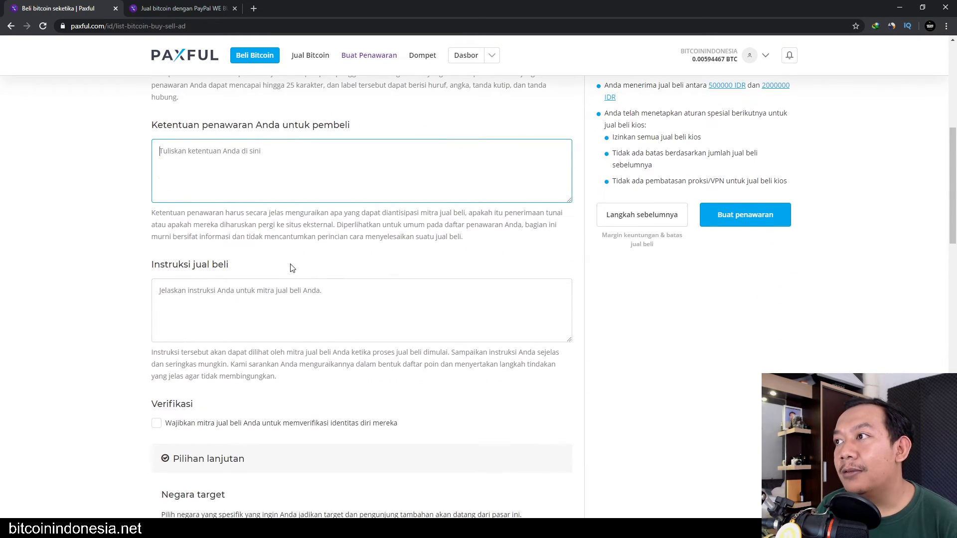
pyautogui.scroll(1, 292, 269)
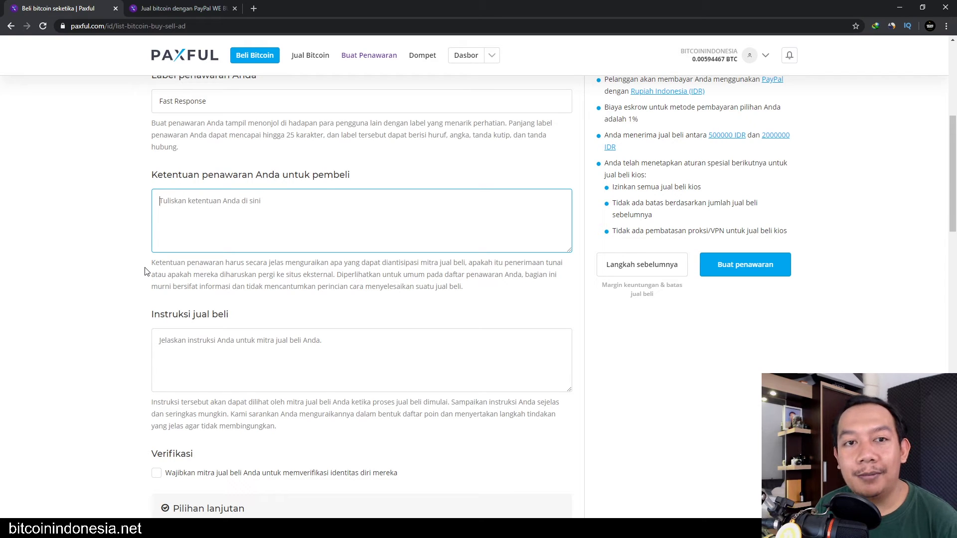
pyautogui.click(180, 8)
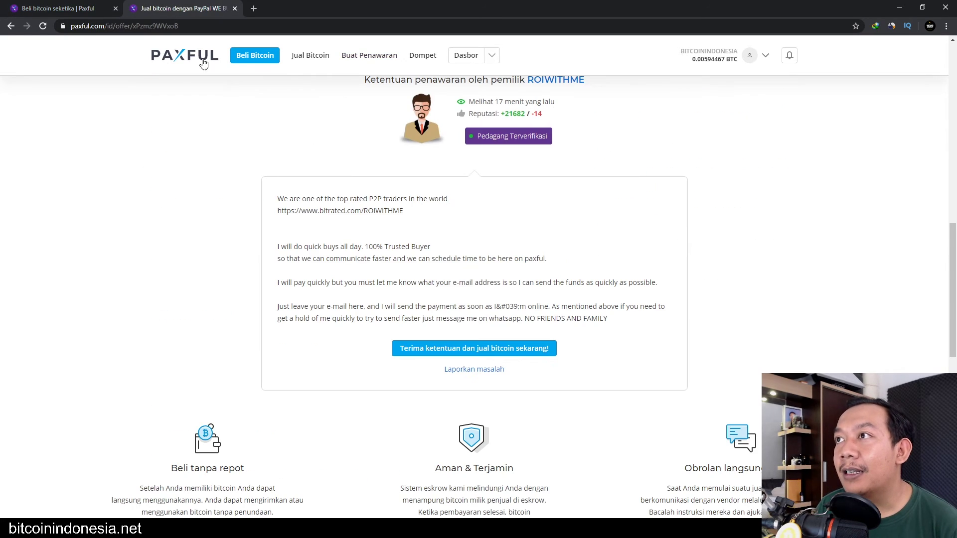
pyautogui.scroll(10, 473, 314)
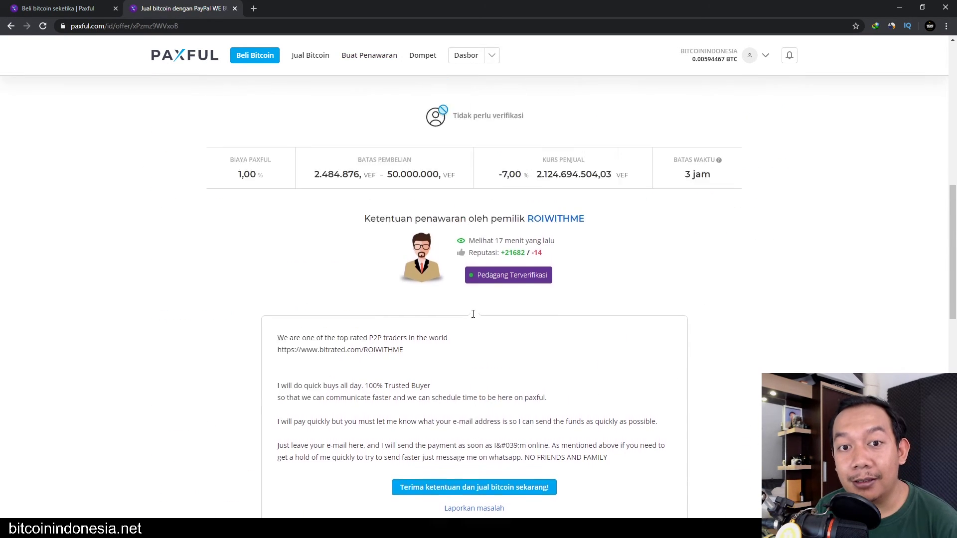
# Copy the trader's sentence "I will do quick buys all day. 100% Trusted Buyer" into the own offer's terms for buyers.
pyautogui.scroll(-9, 457, 211)
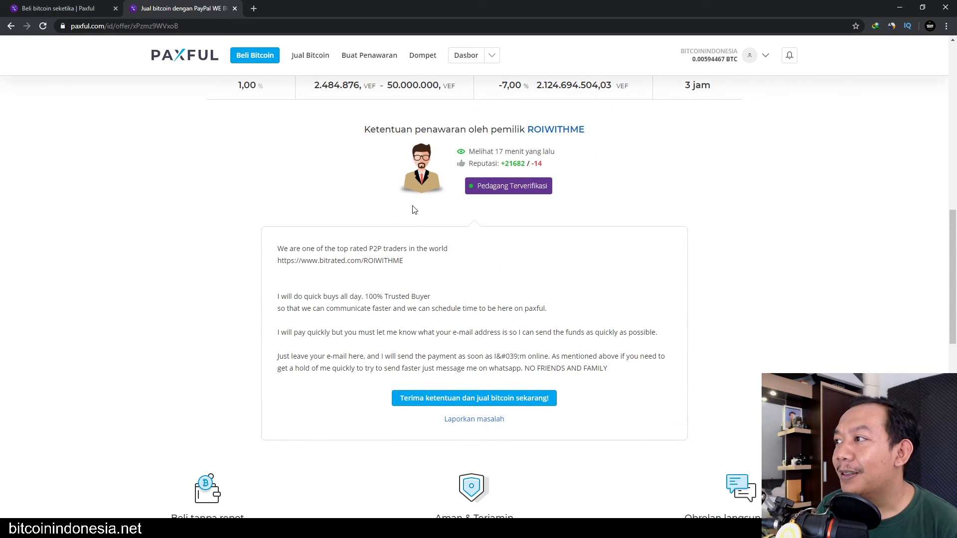
pyautogui.scroll(-4, 415, 192)
pyautogui.scroll(3, 314, 261)
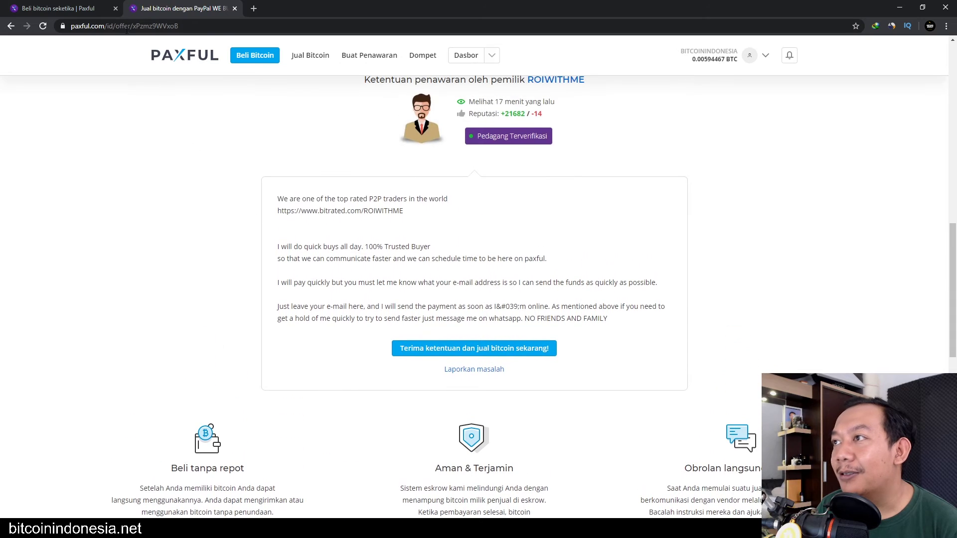
pyautogui.scroll(2, 425, 177)
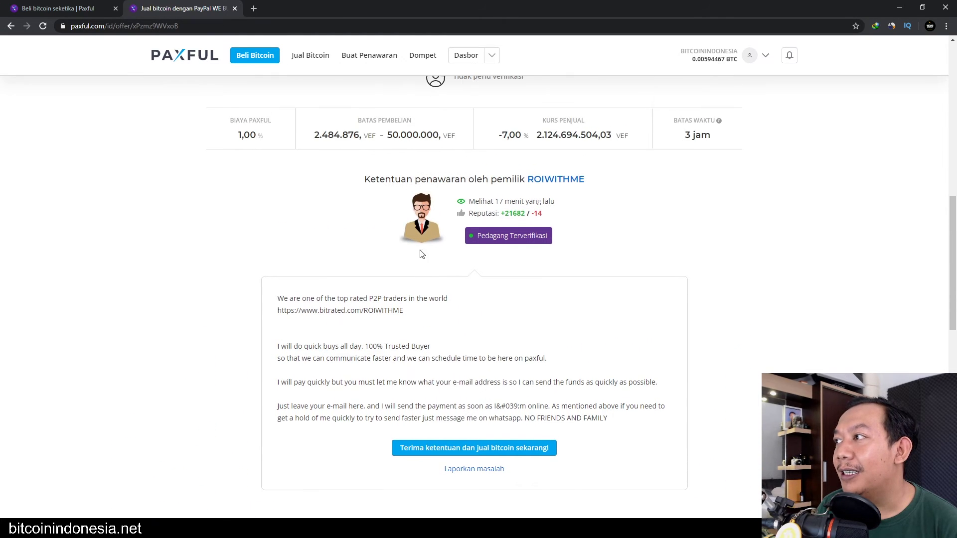
pyautogui.scroll(-4, 284, 279)
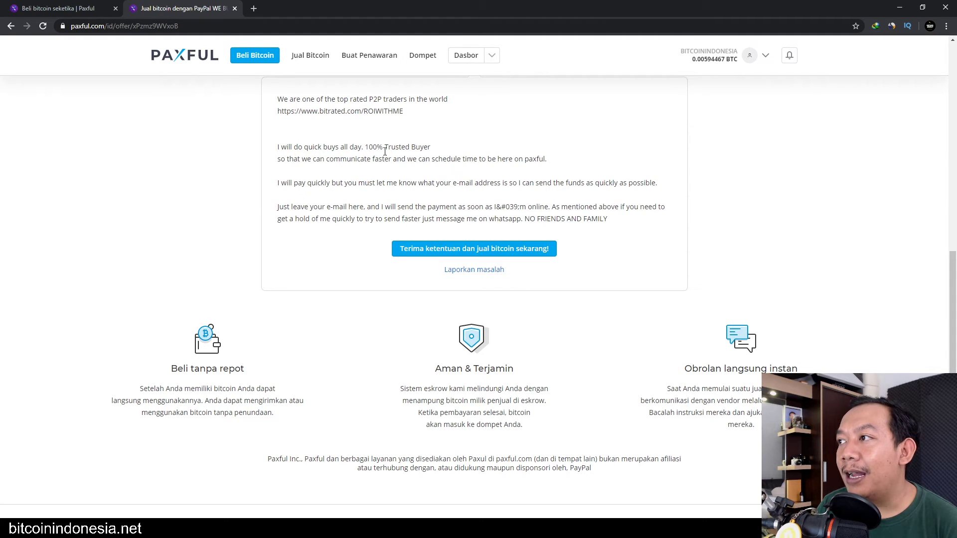
pyautogui.moveTo(278, 148); pyautogui.dragTo(445, 146)
pyautogui.hotkey('ctrl', 'c')
pyautogui.click(12, 5)
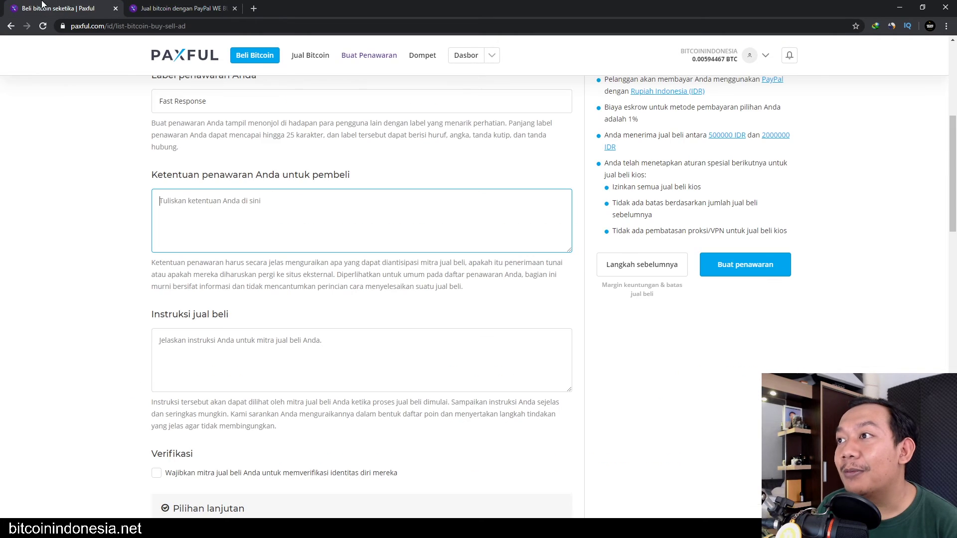
pyautogui.click(267, 225)
pyautogui.hotkey('ctrl', 'v')
pyautogui.click(125, 289)
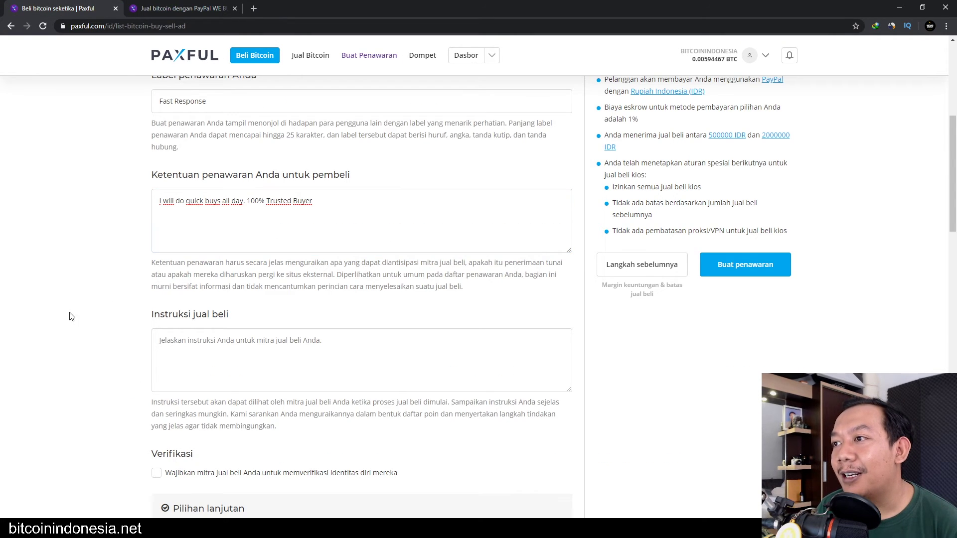
# Set the offer's target country to AS and look through the other available countries.
pyautogui.scroll(-7, 87, 331)
pyautogui.click(220, 239)
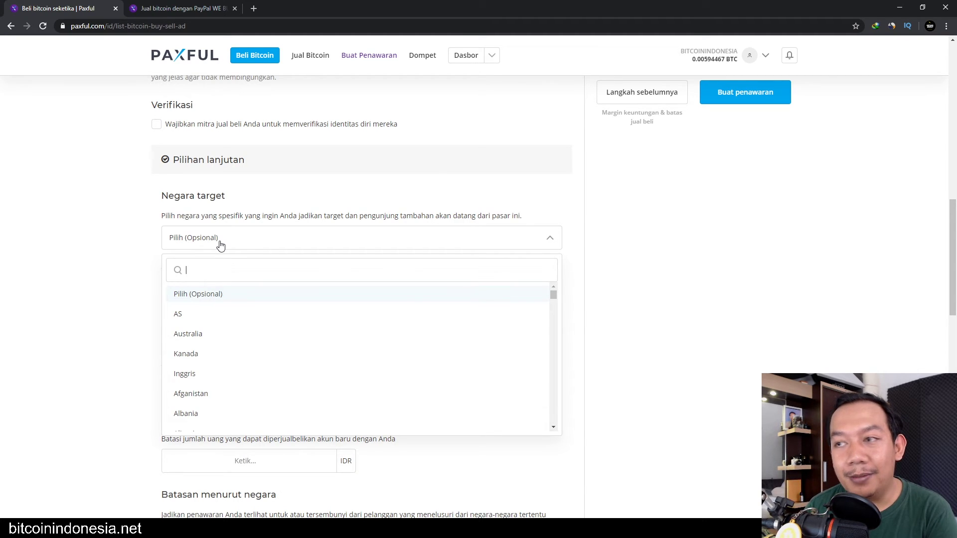
pyautogui.click(200, 319)
pyautogui.click(249, 243)
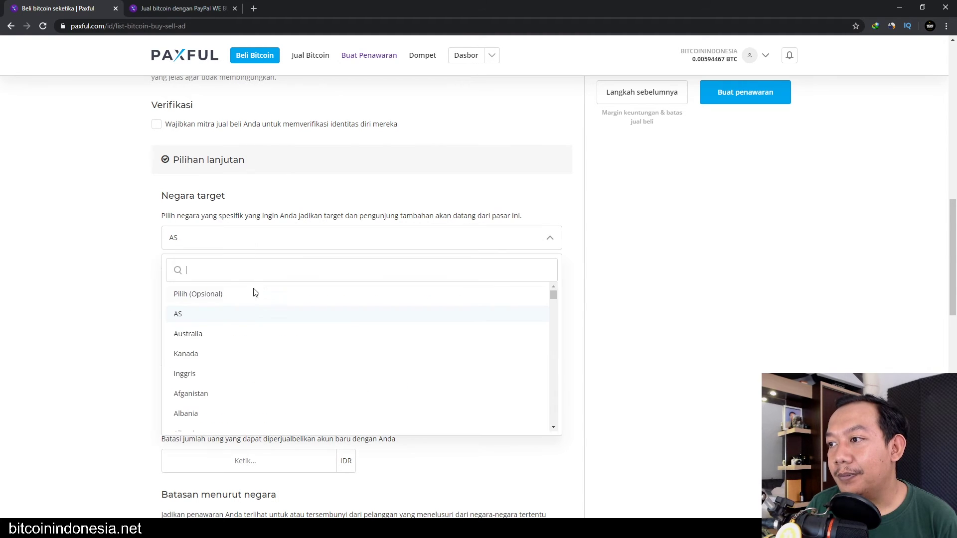
pyautogui.scroll(-1, 275, 399)
pyautogui.scroll(-1, 273, 397)
pyautogui.scroll(3, 267, 388)
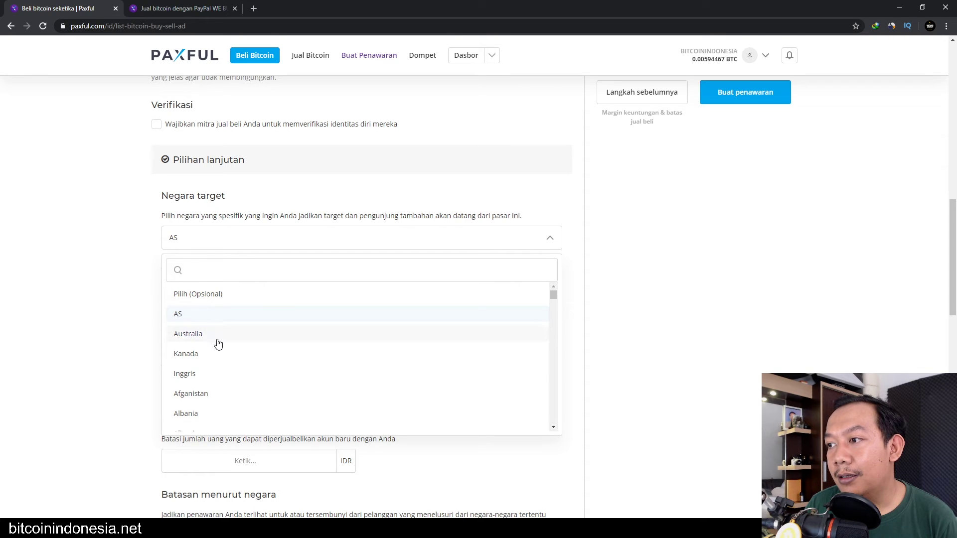
pyautogui.click(144, 321)
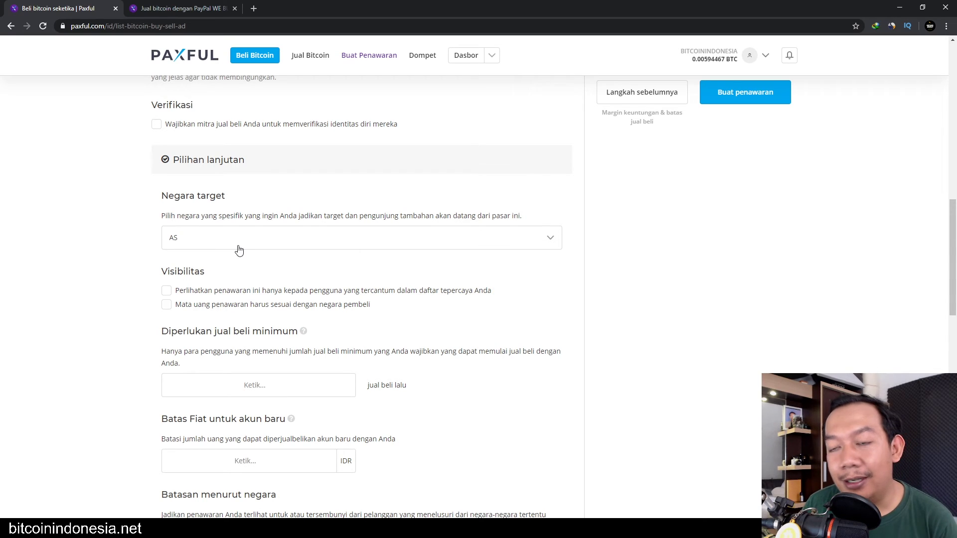
# Look over the remaining advanced options and the entered terms, and try to create the offer.
pyautogui.scroll(-2, 122, 340)
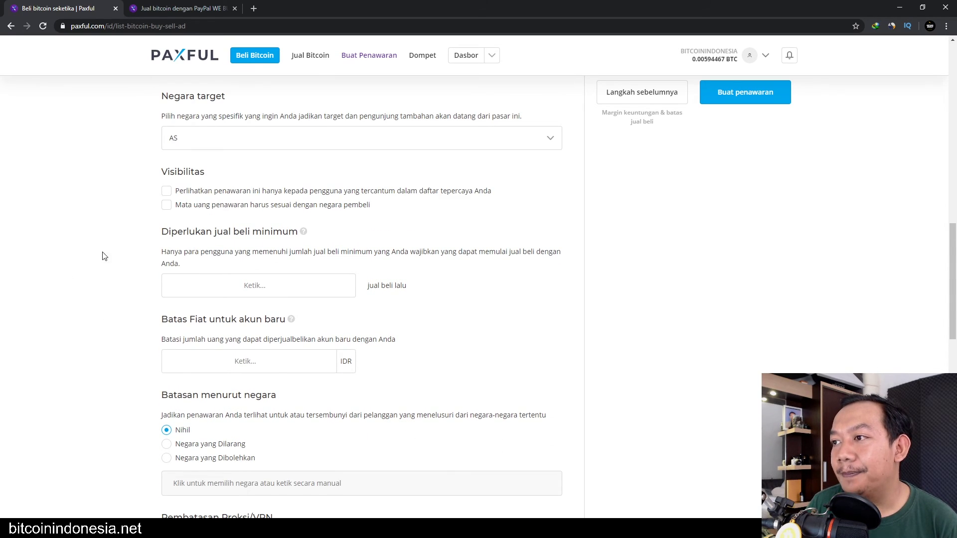
pyautogui.scroll(-8, 422, 320)
pyautogui.scroll(9, 423, 320)
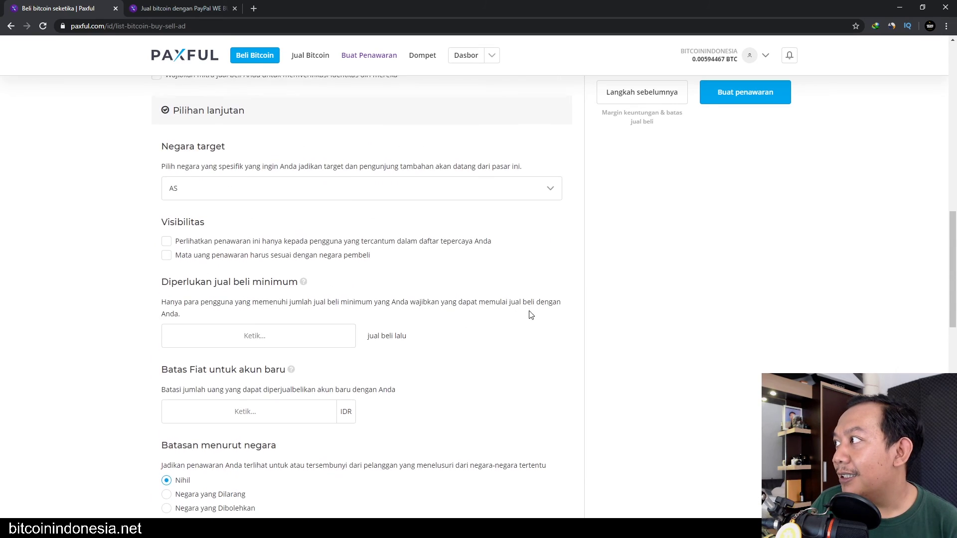
pyautogui.scroll(13, 531, 312)
pyautogui.scroll(-5, 306, 299)
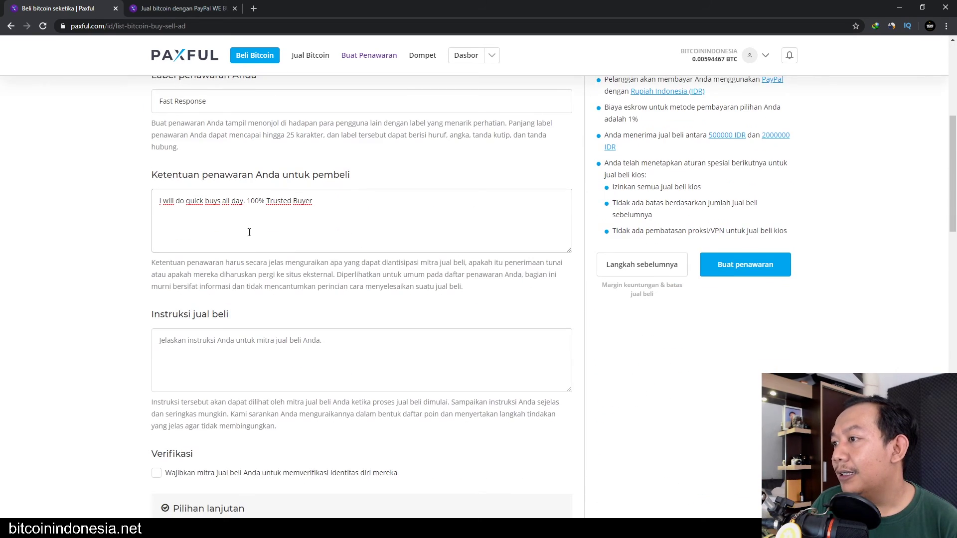
pyautogui.click(753, 265)
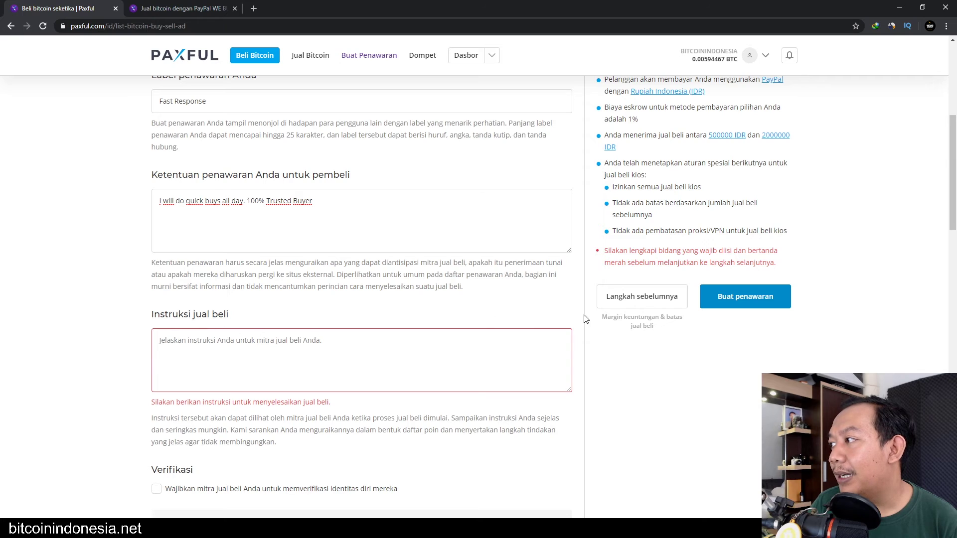
# Fill in the trade instructions as a dashed list reading "fast", "secure" and "trusted".
pyautogui.scroll(-1, 421, 310)
pyautogui.click(183, 305)
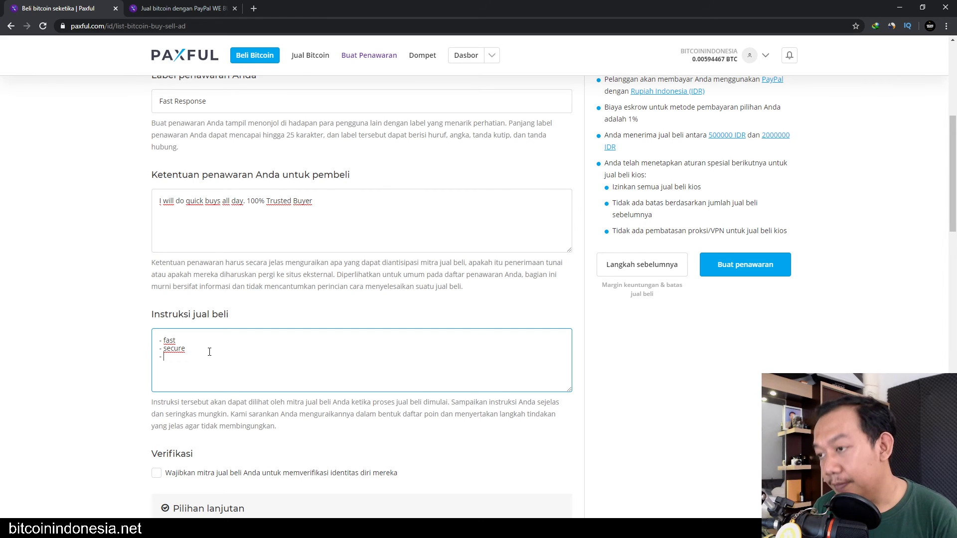
pyautogui.write('trusted')
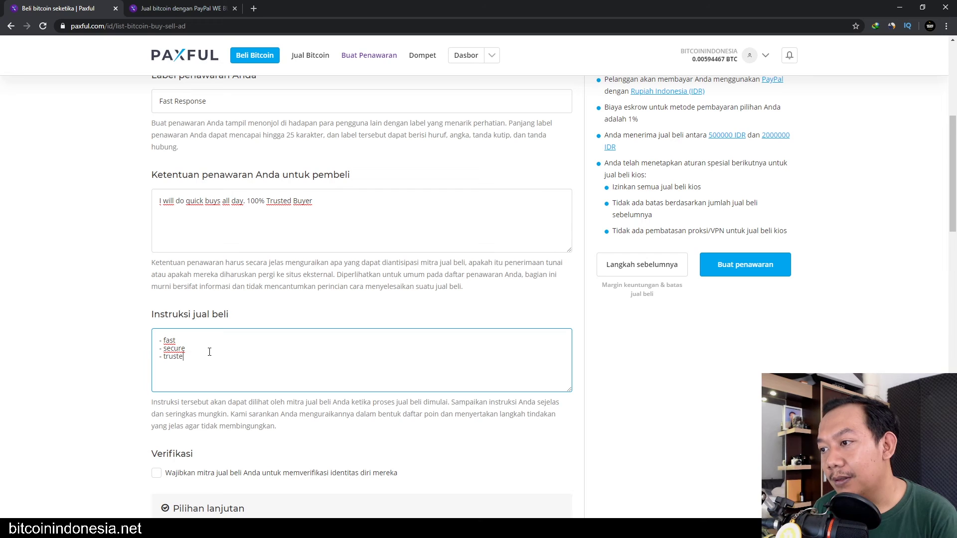
# Create the offer, dismiss the sharing dialog and view the new PayPal offer under Penawaran Saya.
pyautogui.click(775, 269)
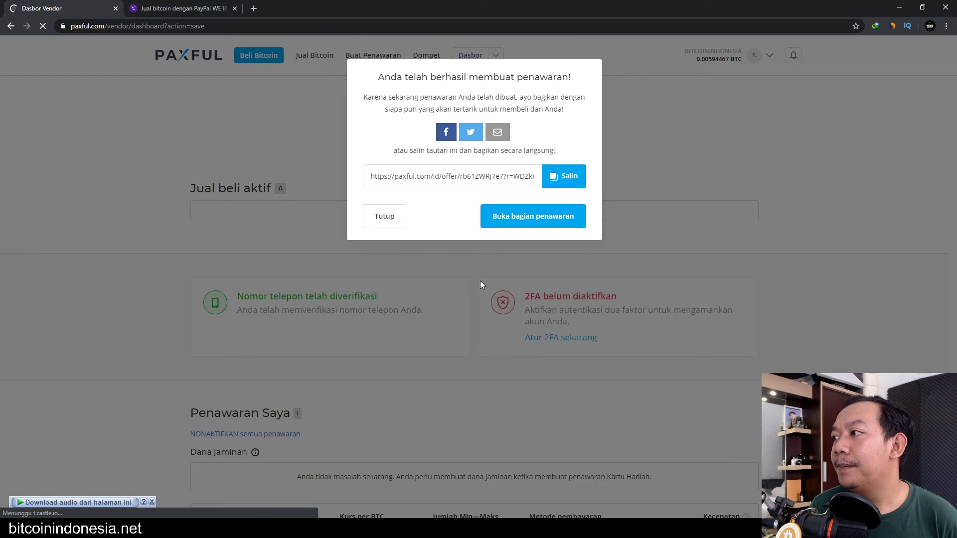
pyautogui.click(480, 285)
pyautogui.scroll(-6, 385, 361)
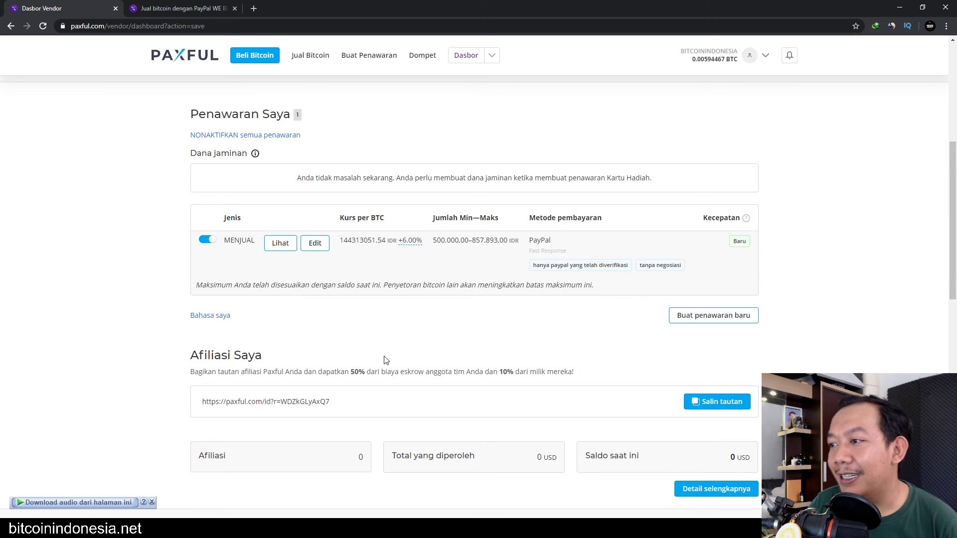
pyautogui.scroll(2, 150, 303)
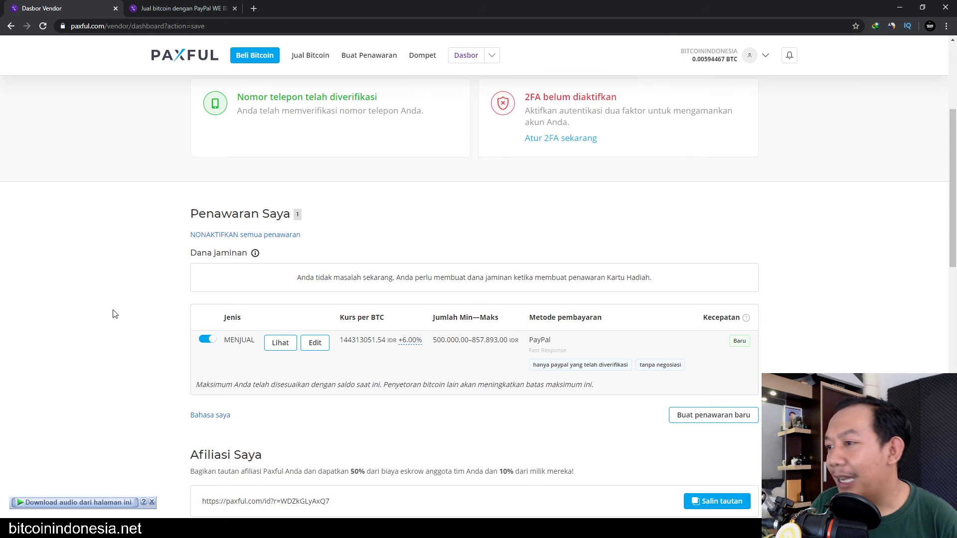